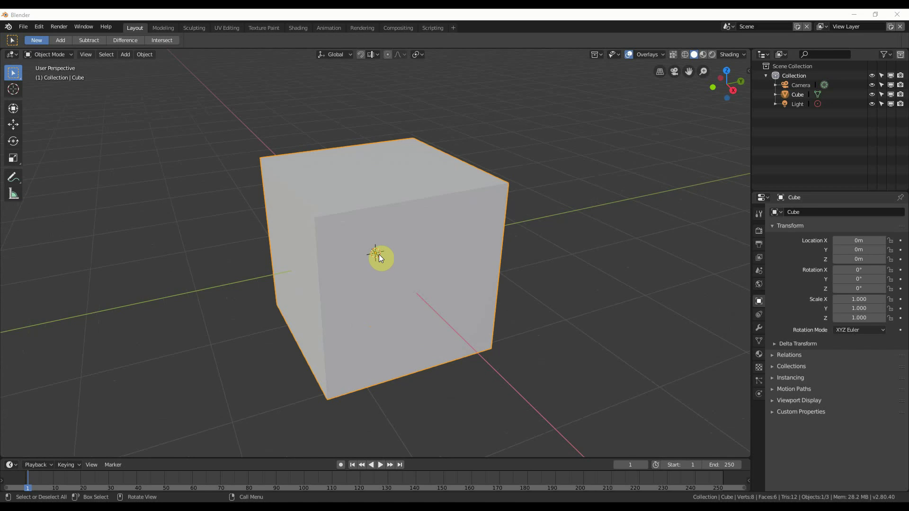
scroll(379, 255, down, 2)
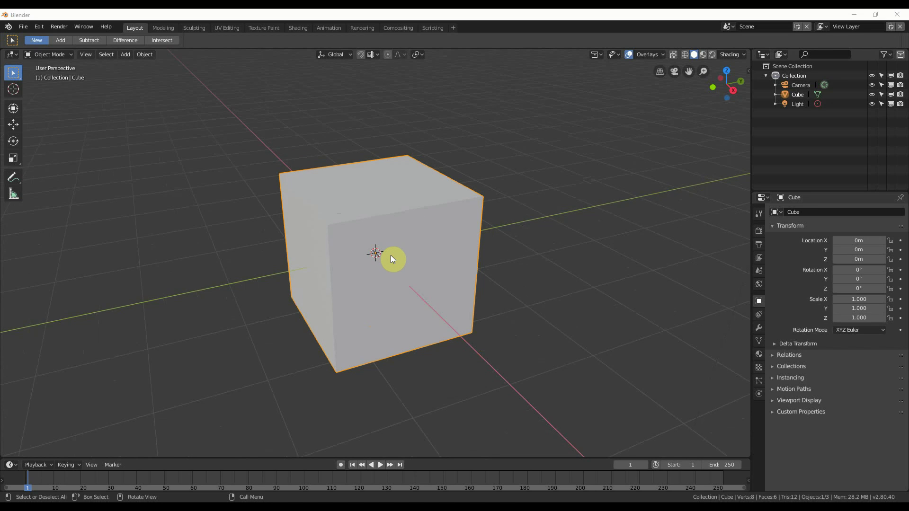
Orbit the view around the default cube and enlarge the timeline area slightly
middle_drag(382, 265, 385, 262)
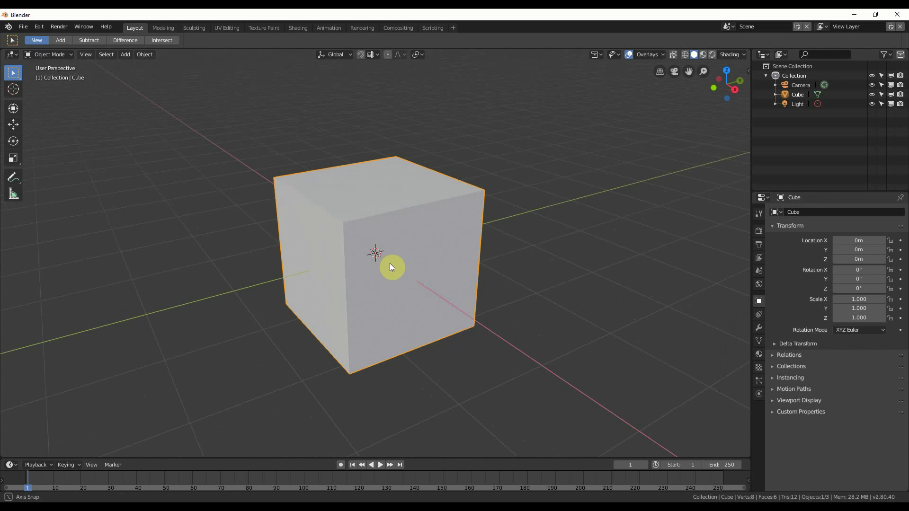
middle_drag(385, 262, 390, 263)
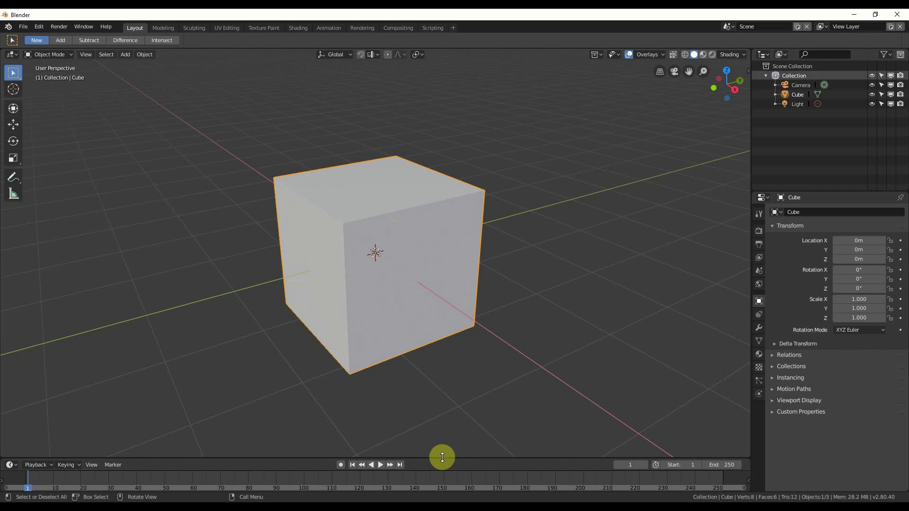
drag(442, 459, 441, 449)
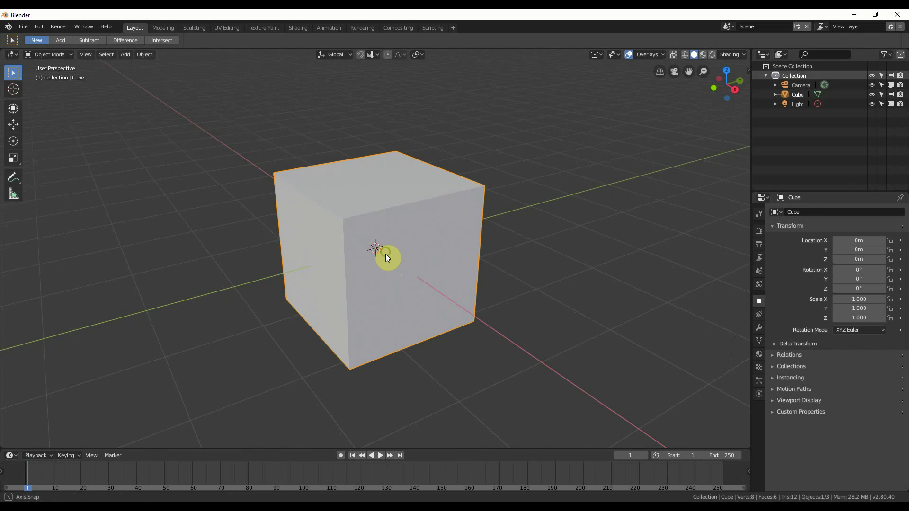
middle_drag(386, 253, 386, 254)
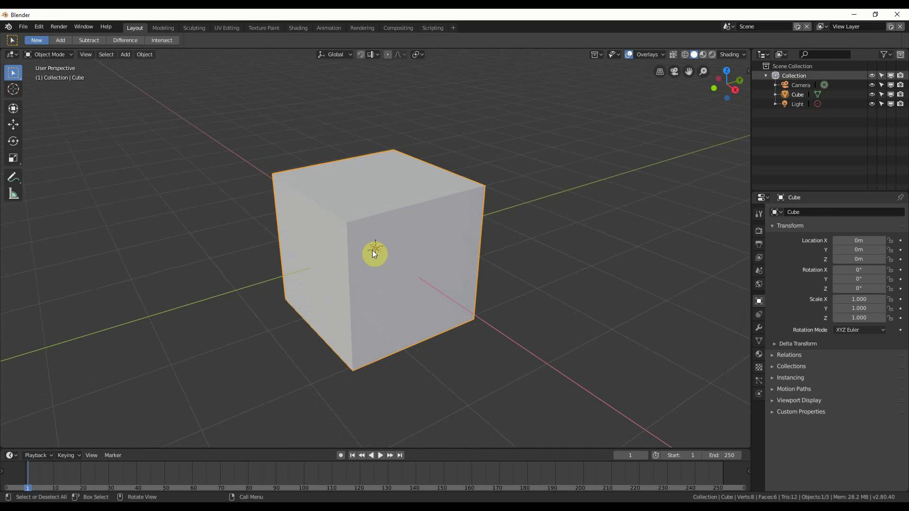
mouse_move(381, 261)
middle_down()
mouse_move(369, 263)
mouse_move(382, 283)
middle_up()
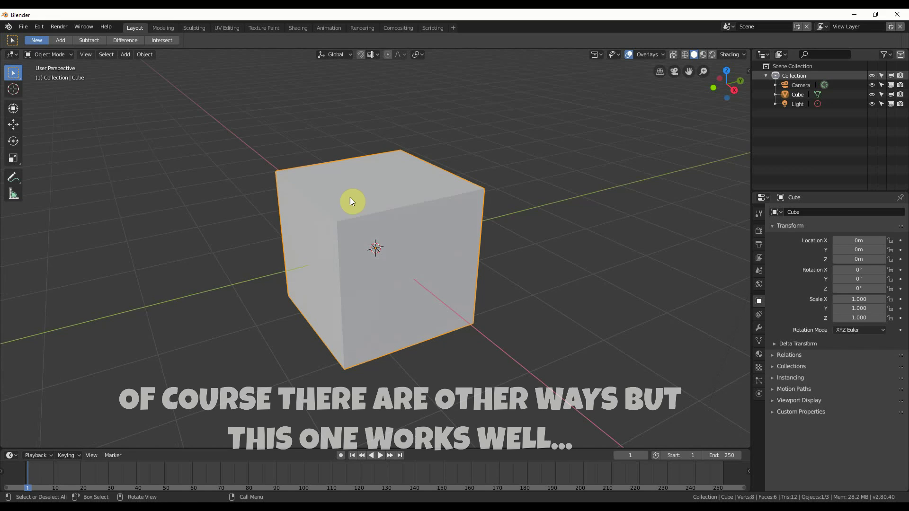
middle_drag(369, 220, 349, 213)
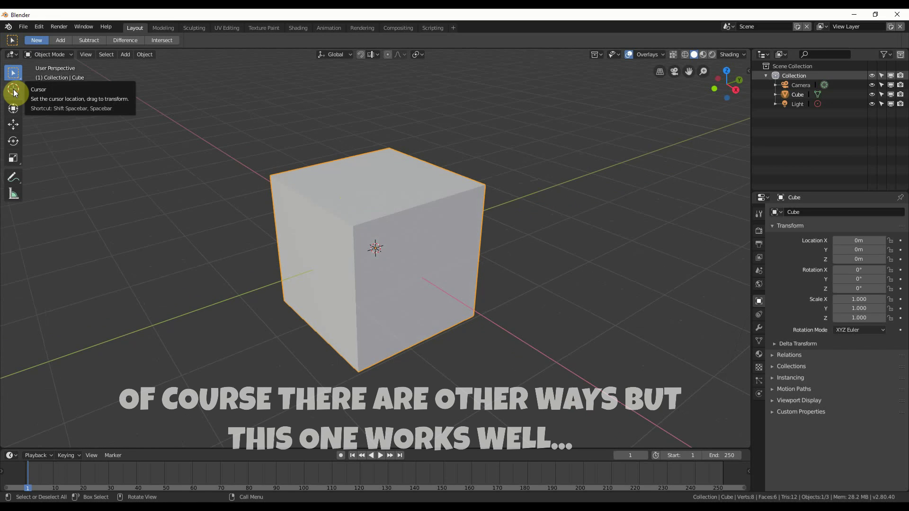
Use the Cursor tool to drag the 3D cursor across the cube's faces, leaving it on the top face
click(14, 92)
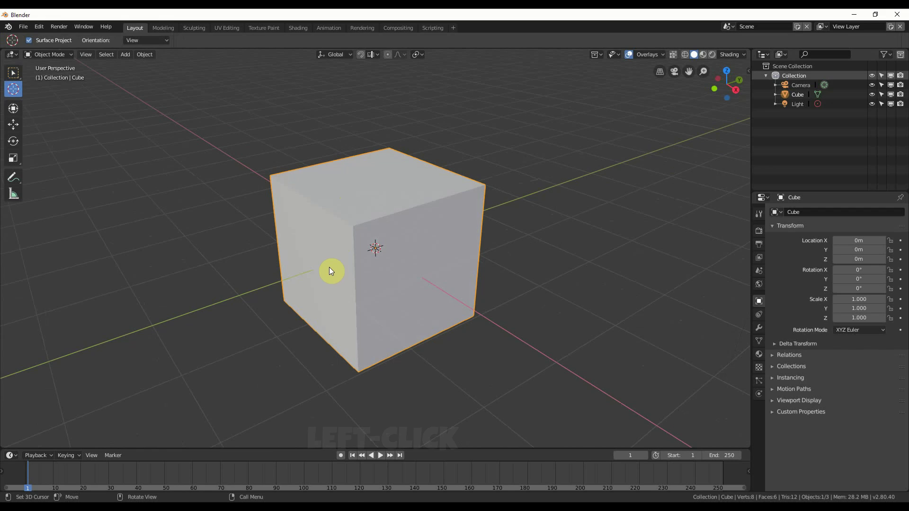
mouse_move(329, 267)
mouse_down()
mouse_move(371, 172)
mouse_move(368, 203)
mouse_move(495, 217)
mouse_up()
middle_drag(495, 217, 444, 241)
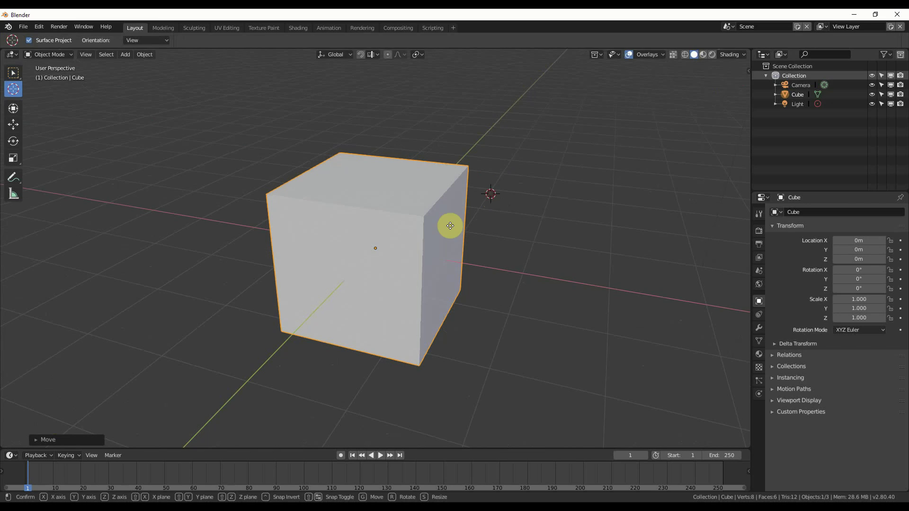
drag(420, 241, 341, 250)
middle_drag(368, 276, 349, 286)
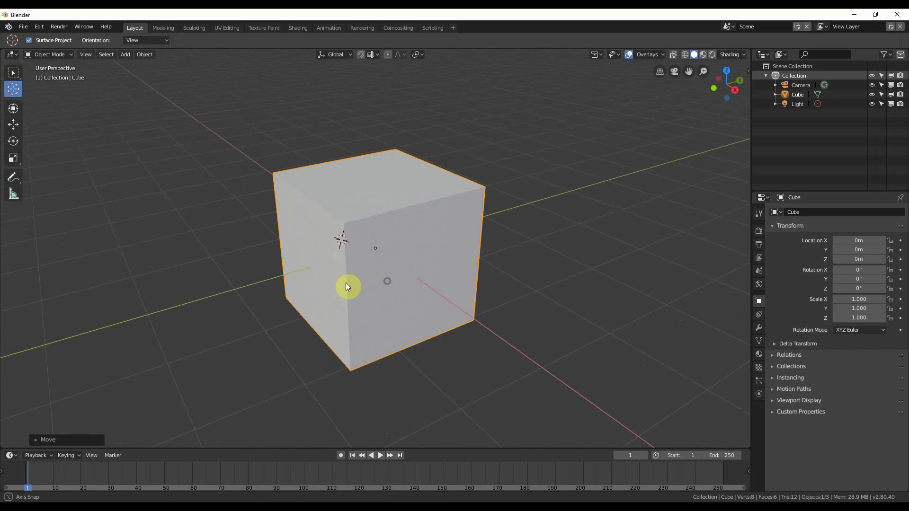
mouse_move(339, 249)
mouse_down()
mouse_move(275, 253)
mouse_move(316, 200)
mouse_move(316, 184)
mouse_up()
mouse_move(335, 193)
middle_down()
mouse_move(393, 222)
mouse_move(390, 205)
middle_up()
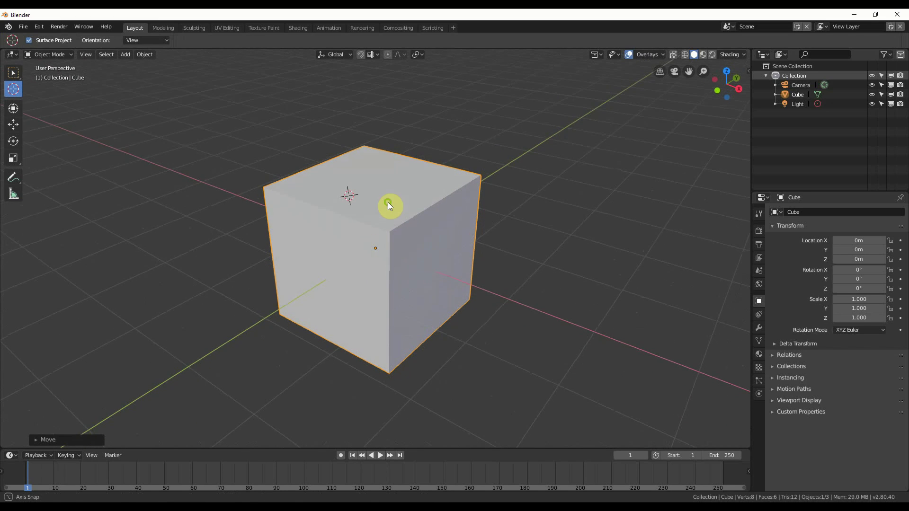
middle_drag(322, 242, 311, 242)
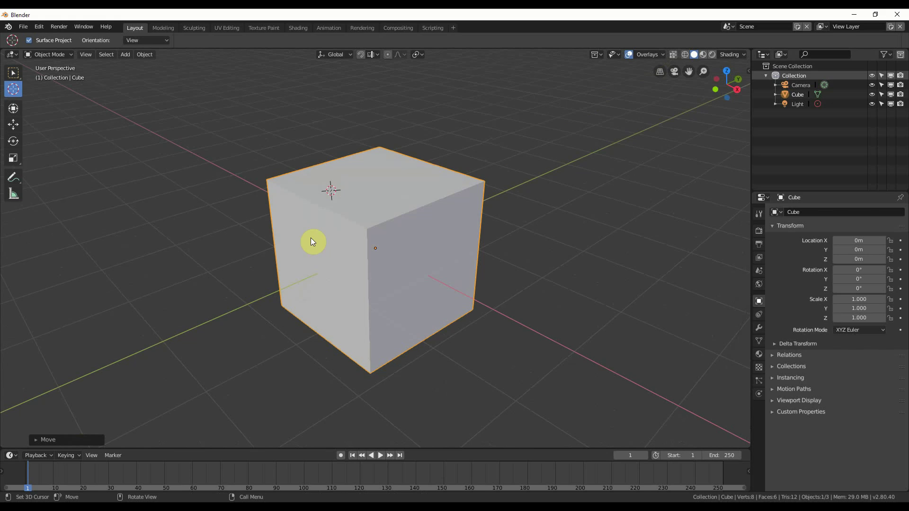
Set snapping to Vertex and snap the 3D cursor to the cube's top-right corner
click(375, 55)
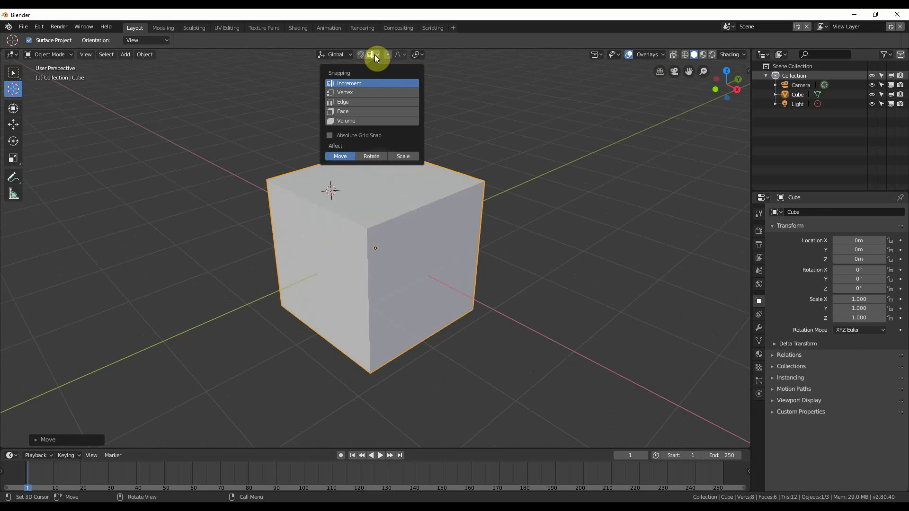
click(355, 92)
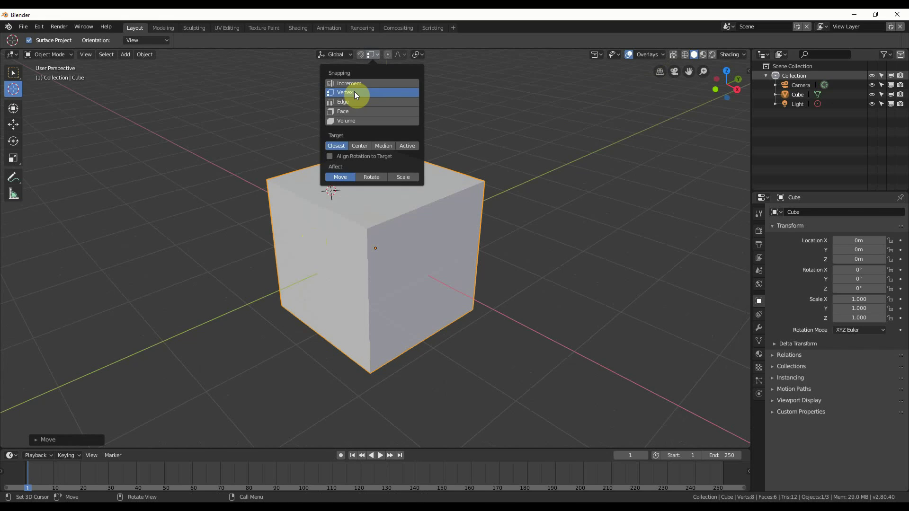
middle_drag(330, 194, 345, 188)
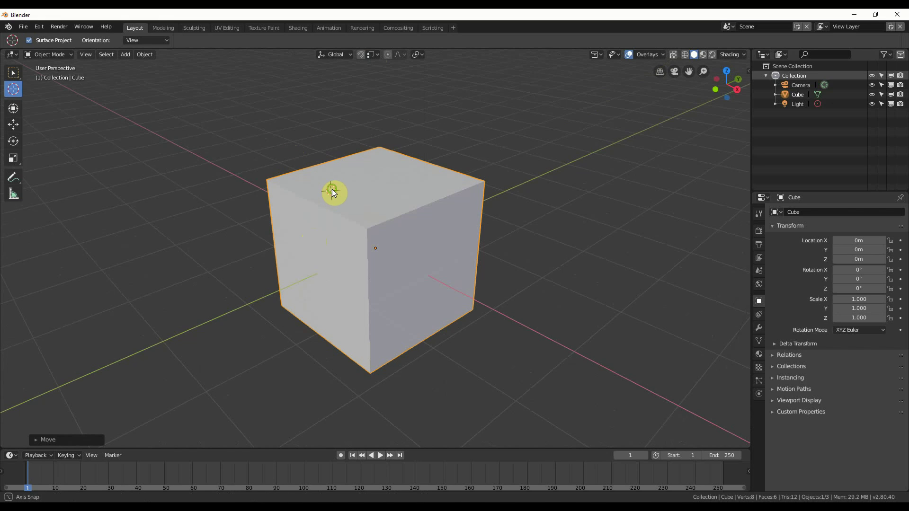
key(g)
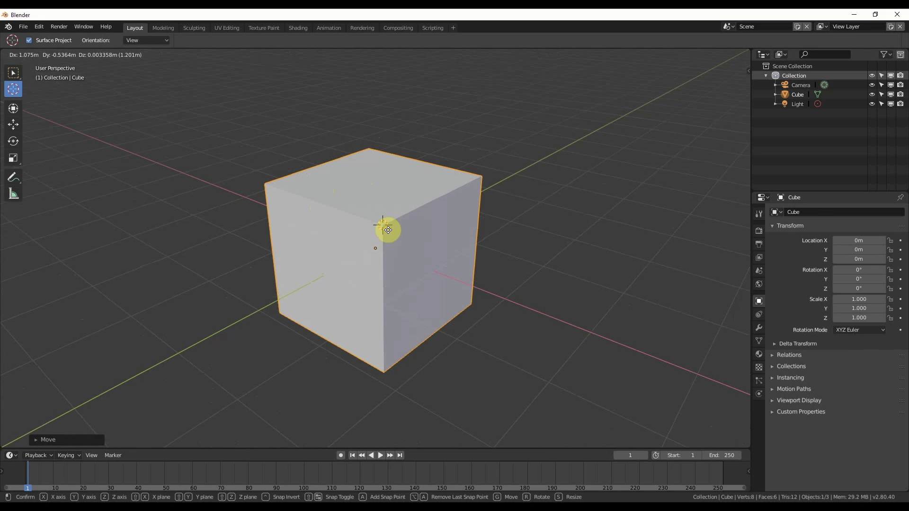
drag(272, 195, 477, 176)
Set snapping to Edge and slide the 3D cursor onto one of the cube's edges
click(378, 56)
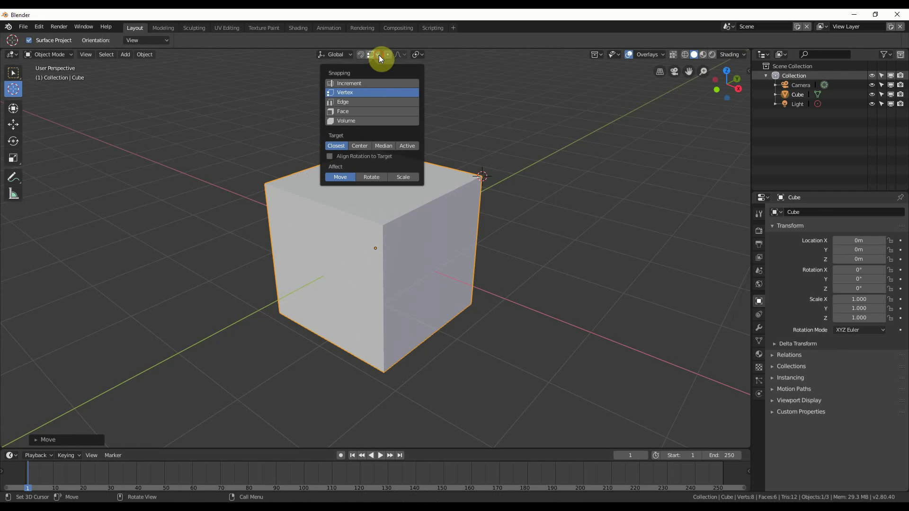
click(349, 102)
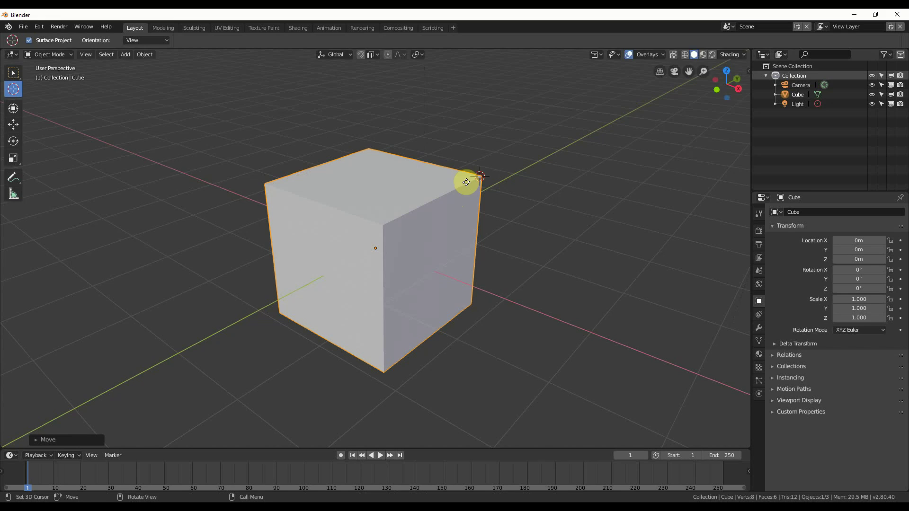
mouse_move(466, 183)
mouse_down()
mouse_move(428, 209)
mouse_move(293, 199)
mouse_up()
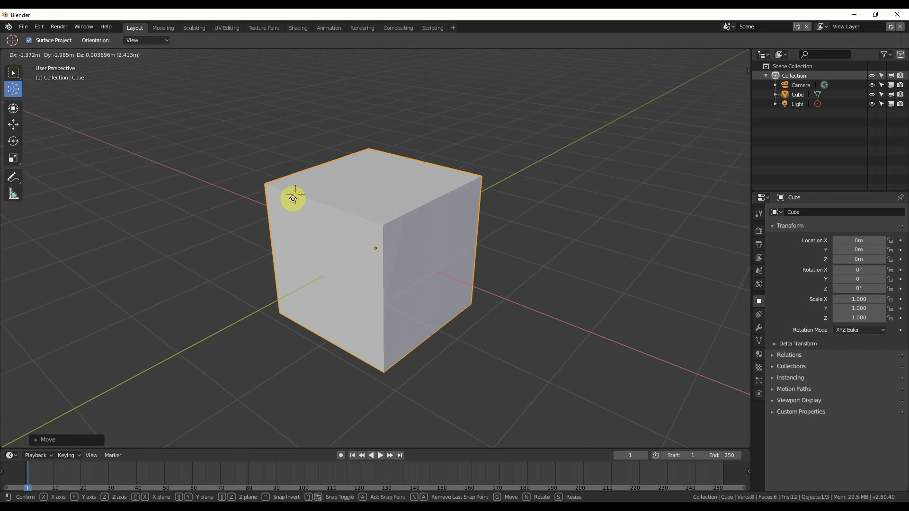
mouse_move(293, 198)
mouse_down()
mouse_move(268, 185)
mouse_move(247, 205)
mouse_move(264, 300)
mouse_move(265, 252)
mouse_move(275, 309)
mouse_move(371, 376)
mouse_move(475, 313)
mouse_move(471, 304)
mouse_up()
Set snapping to Face and reposition the 3D cursor onto the cube's left face
click(377, 54)
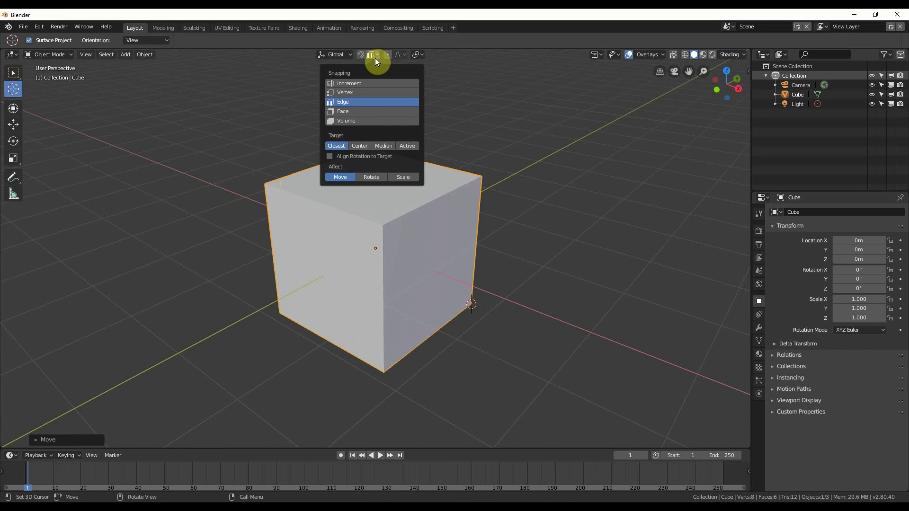
click(350, 112)
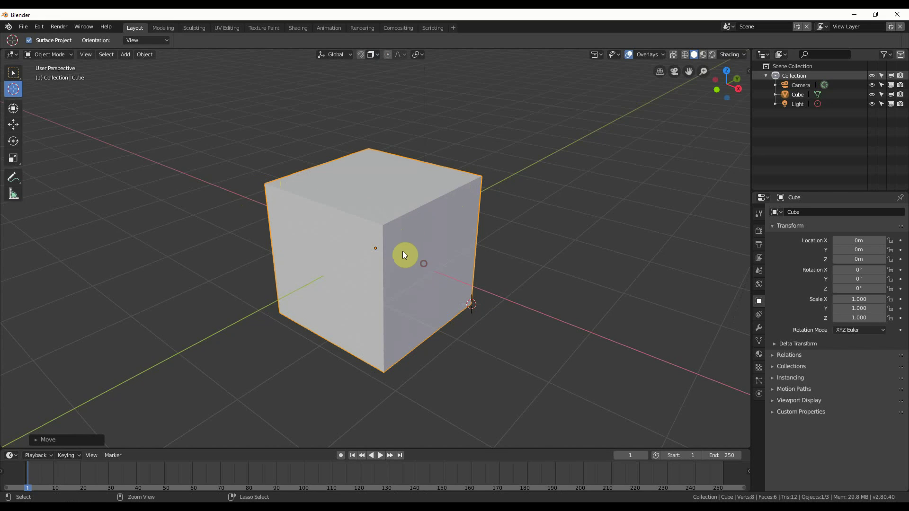
ctrl+drag(428, 268, 338, 226)
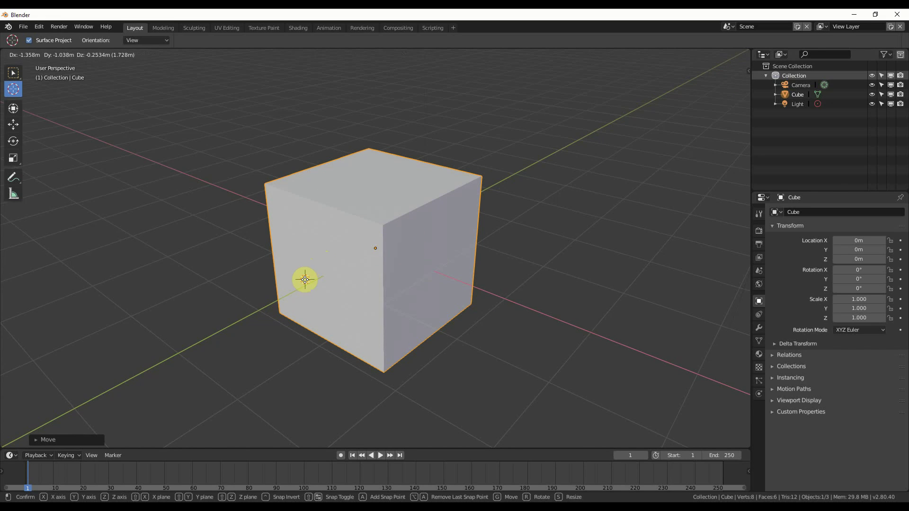
ctrl+drag(338, 227, 384, 174)
middle_drag(384, 174, 370, 188)
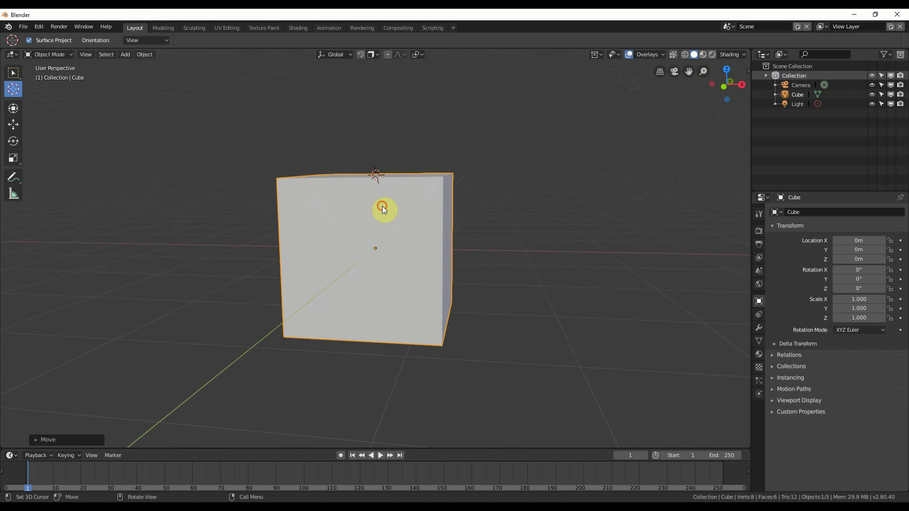
drag(382, 207, 359, 258)
mouse_move(359, 258)
middle_down()
mouse_move(370, 249)
mouse_move(340, 270)
mouse_move(330, 261)
mouse_move(372, 251)
mouse_move(240, 128)
middle_up()
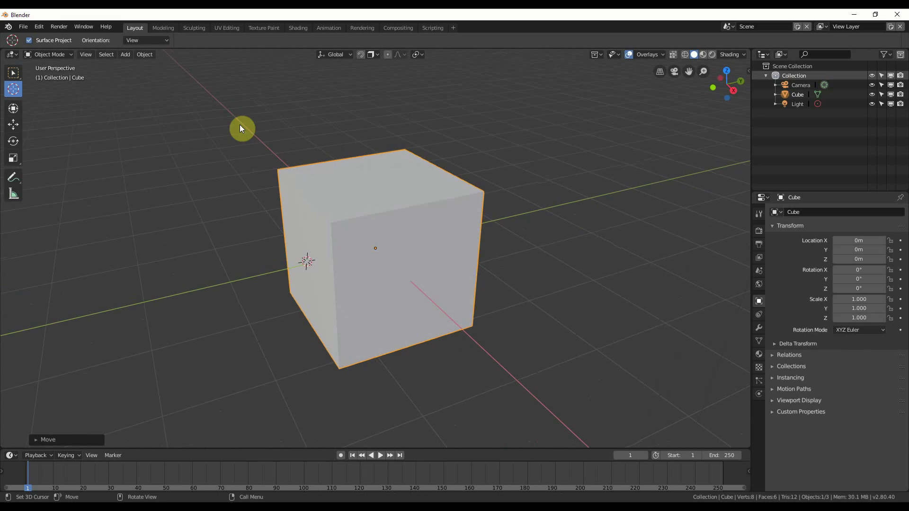
Set the cube's origin to the 3D cursor on its left face via Object > Set Origin
click(147, 55)
mouse_move(161, 75)
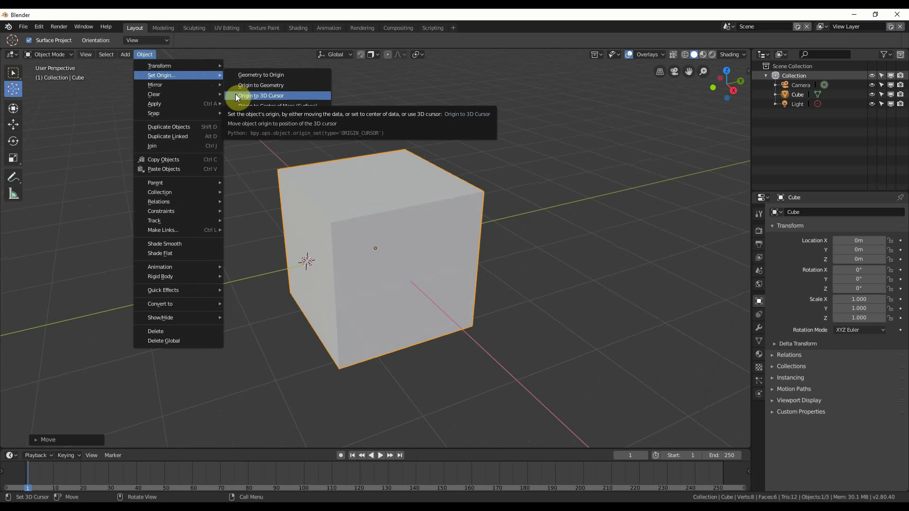
click(235, 93)
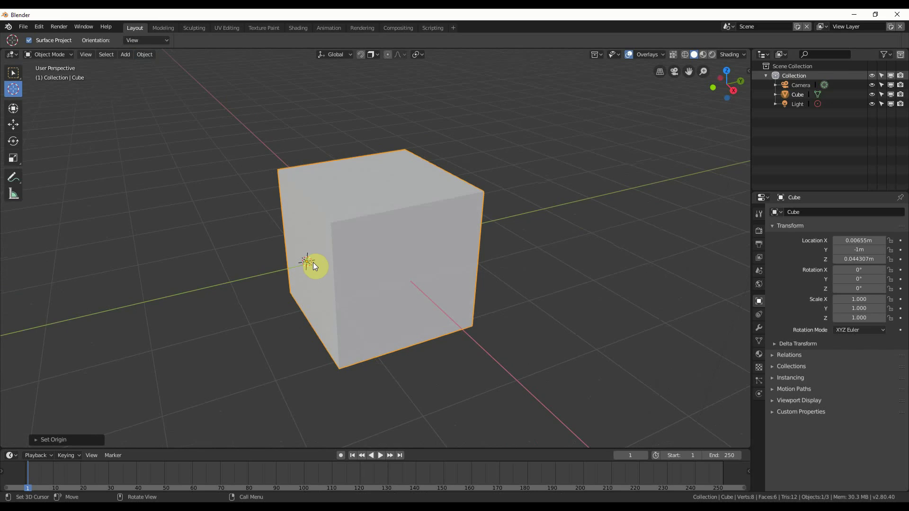
scroll(405, 262, up, 1)
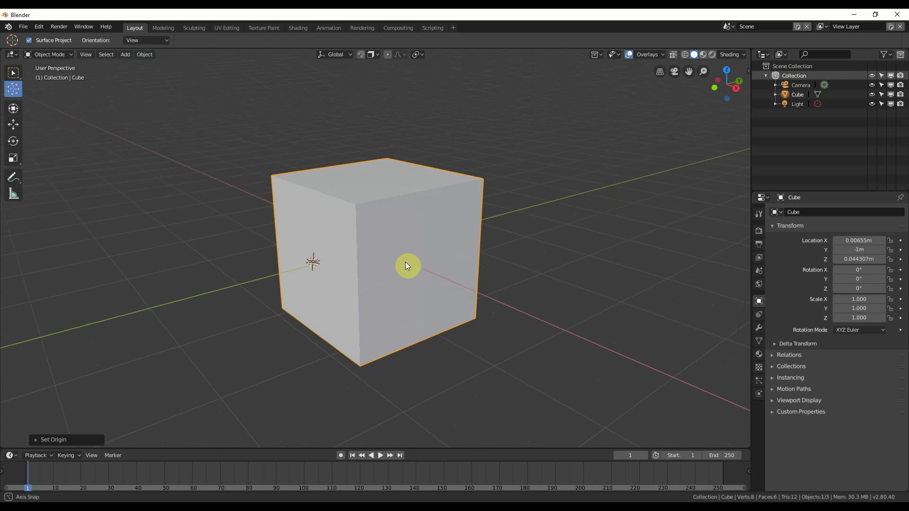
scroll(336, 274, up, 2)
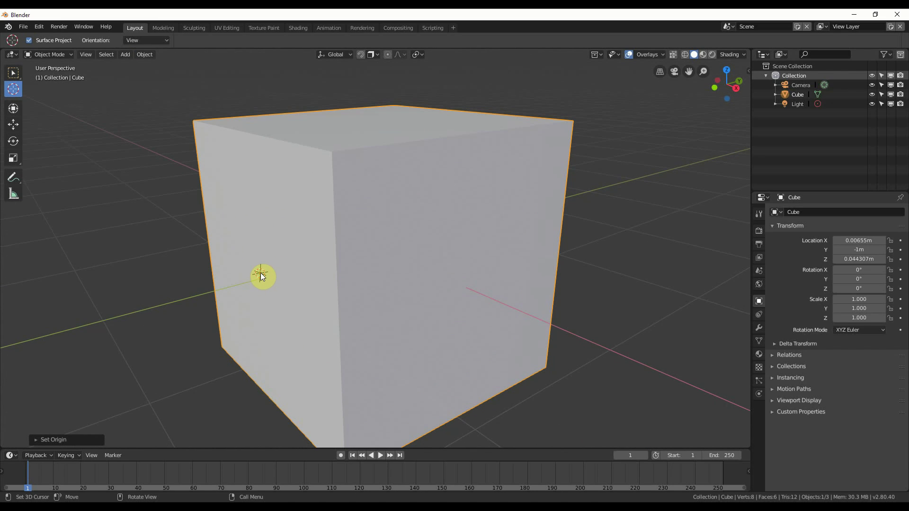
scroll(334, 269, down, 3)
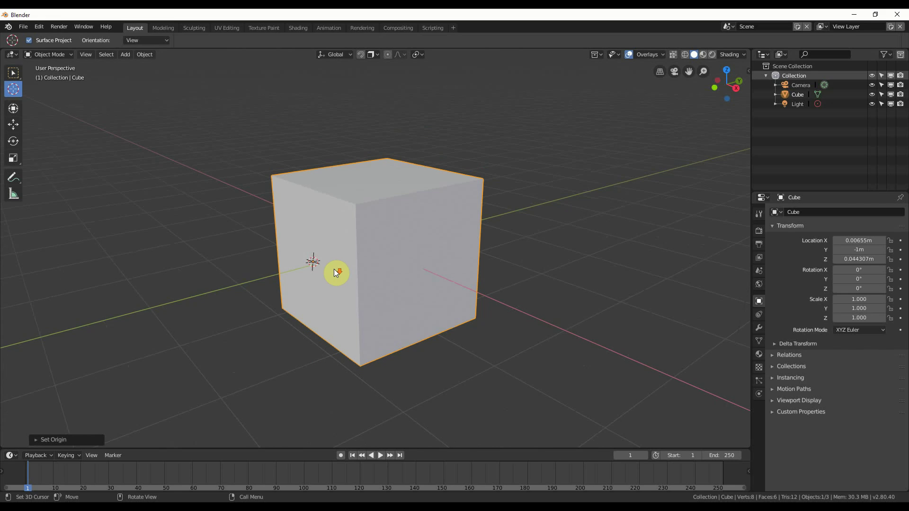
Send the 3D cursor back to the world origin with Shift+S > Cursor to World Origin
key(shift+s)
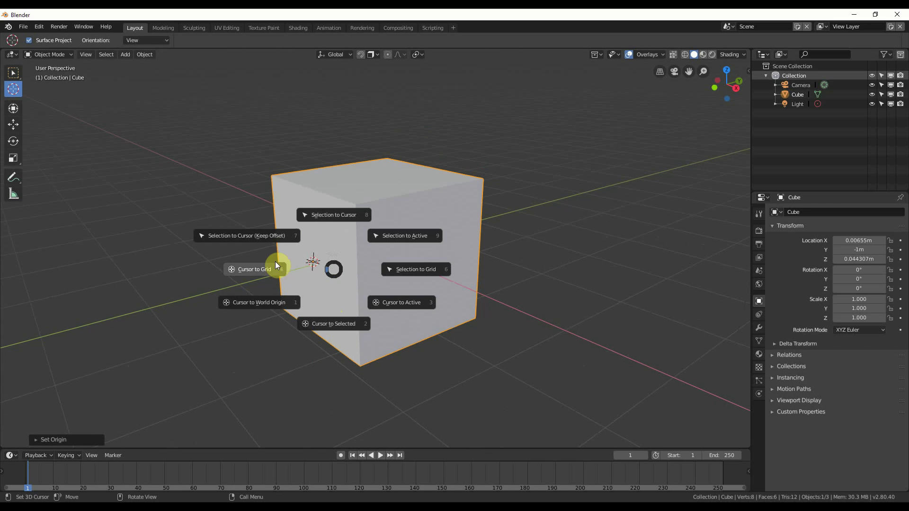
click(268, 301)
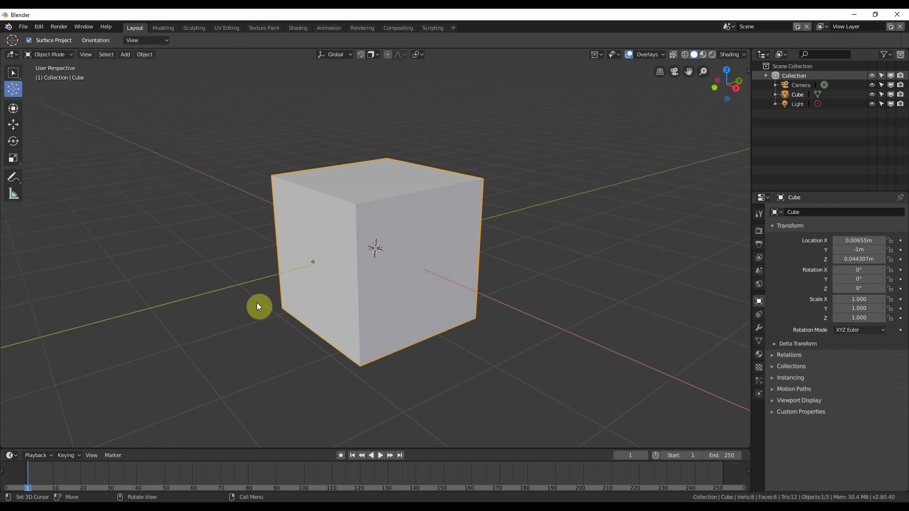
middle_drag(416, 271, 401, 278)
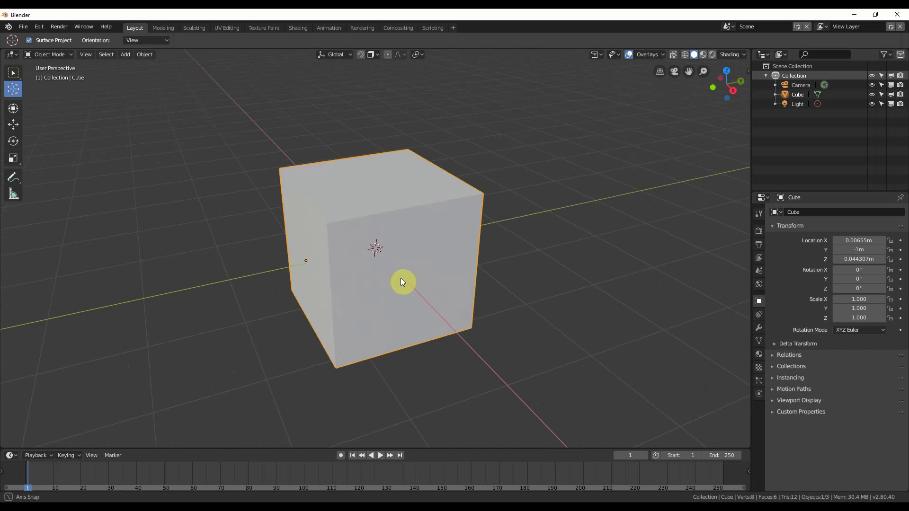
Rotate the cube about 10° around its left-face origin, undo it, then enter Edit Mode
click(15, 142)
drag(278, 243, 293, 238)
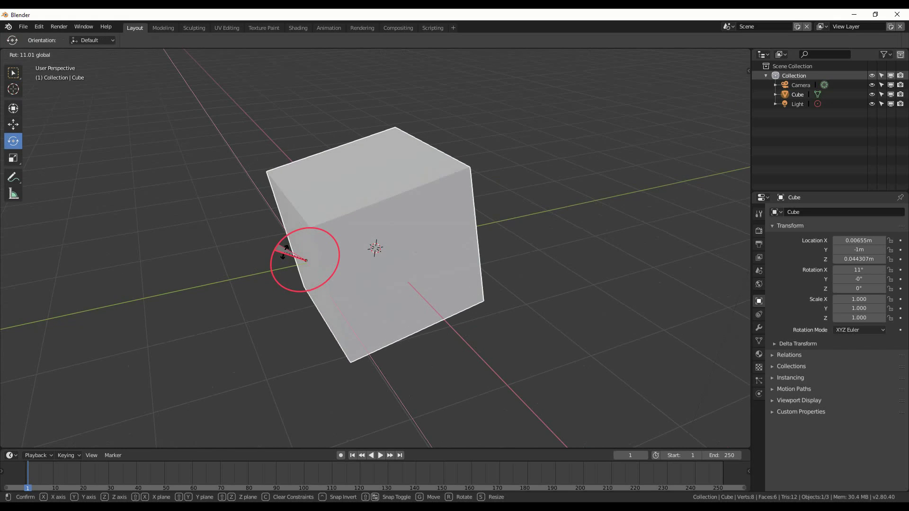
drag(293, 238, 285, 257)
key(ctrl+z)
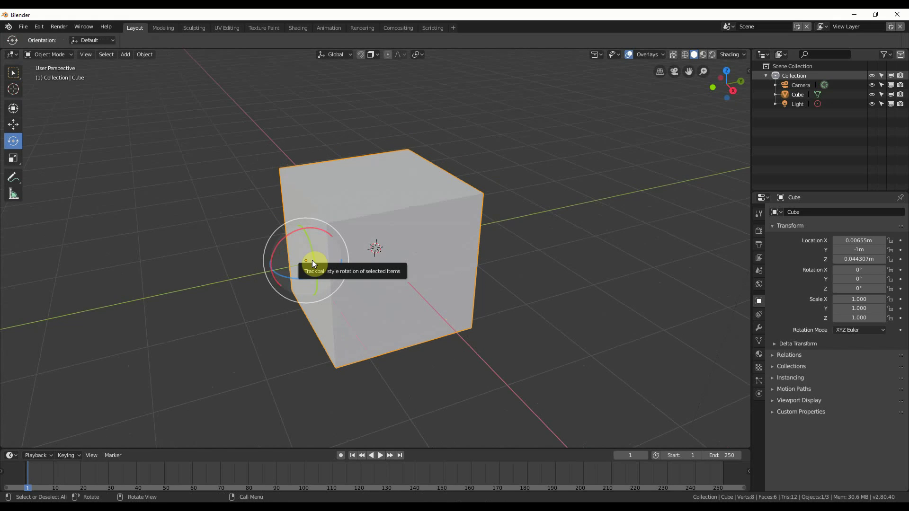
middle_drag(323, 267, 326, 276)
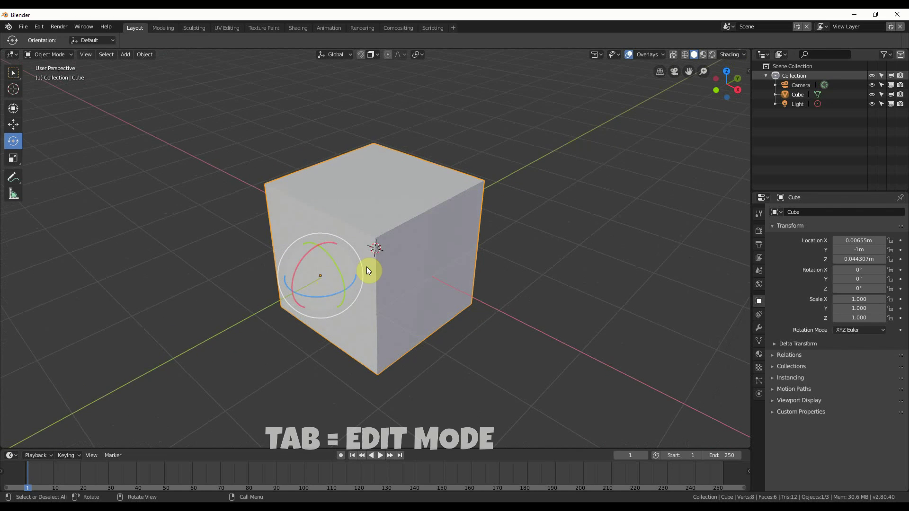
key(Tab)
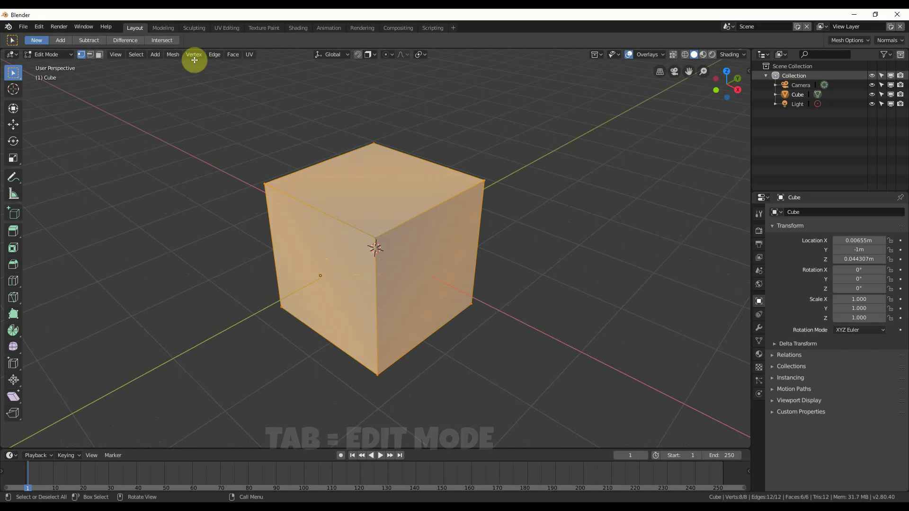
Select the top face in Face mode and snap the 3D cursor to it with Cursor to Selected
click(98, 54)
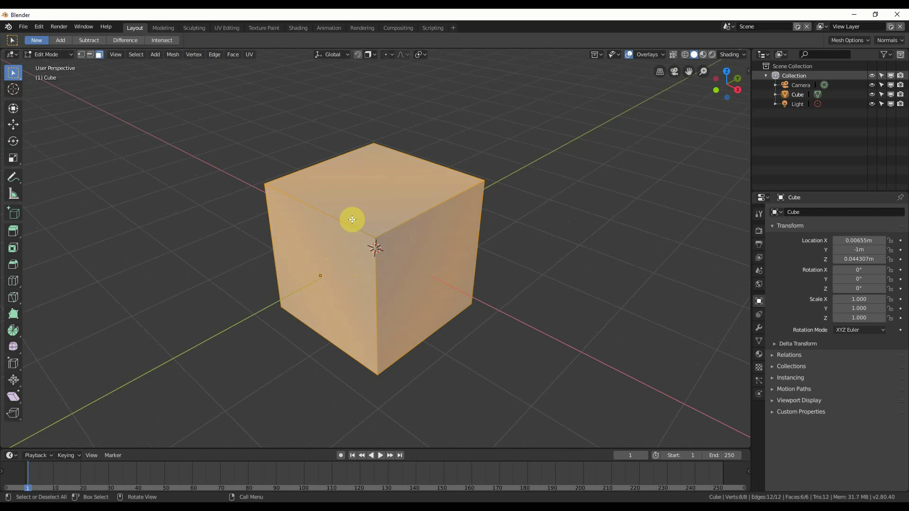
click(377, 184)
middle_drag(365, 207, 373, 204)
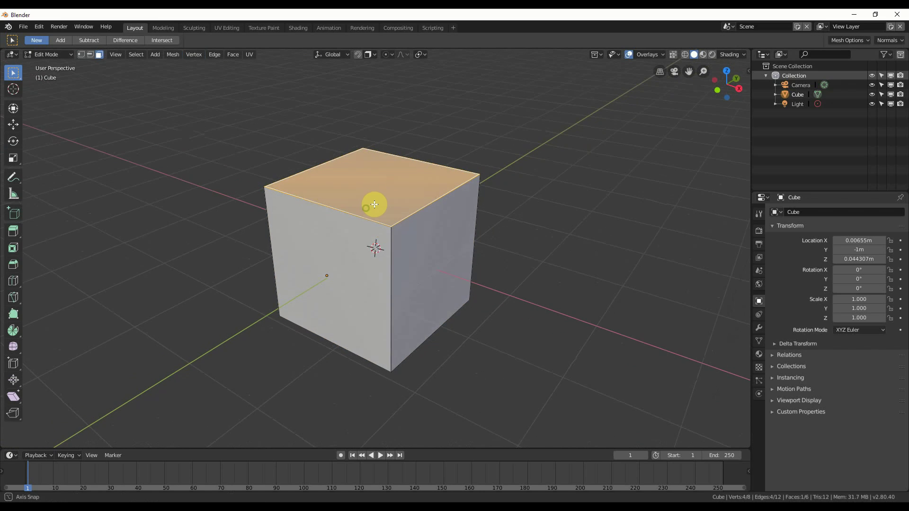
key(shift+s)
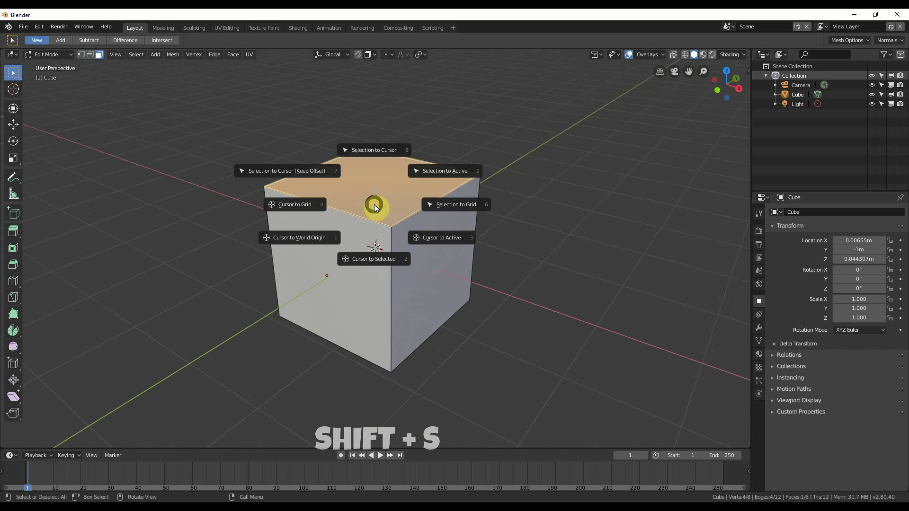
click(381, 259)
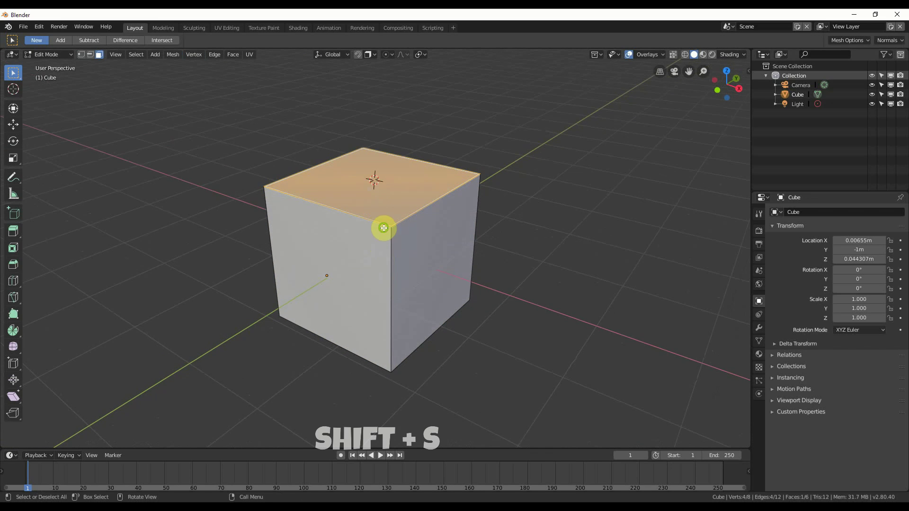
mouse_move(383, 229)
middle_down()
mouse_move(427, 218)
mouse_move(405, 237)
mouse_move(408, 170)
middle_up()
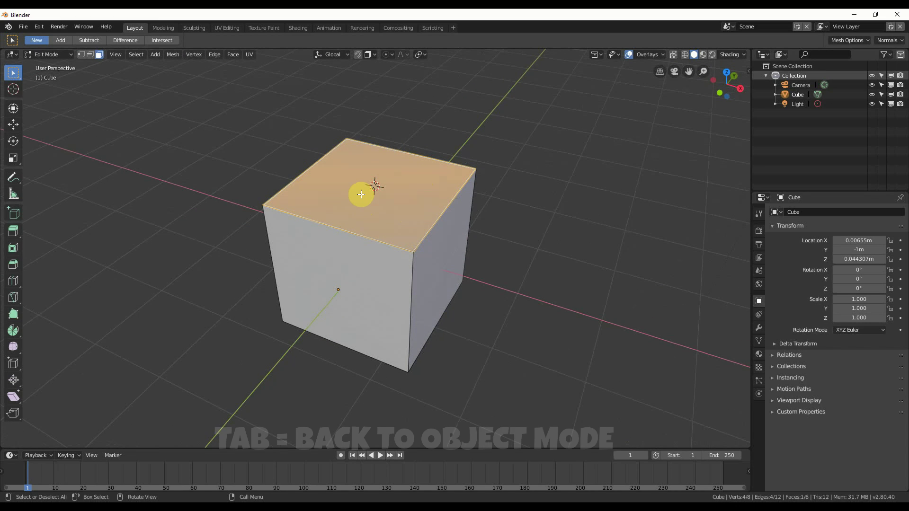
Back in Object Mode, set the cube's origin to the 3D cursor at the top-face centre
key(Tab)
click(146, 54)
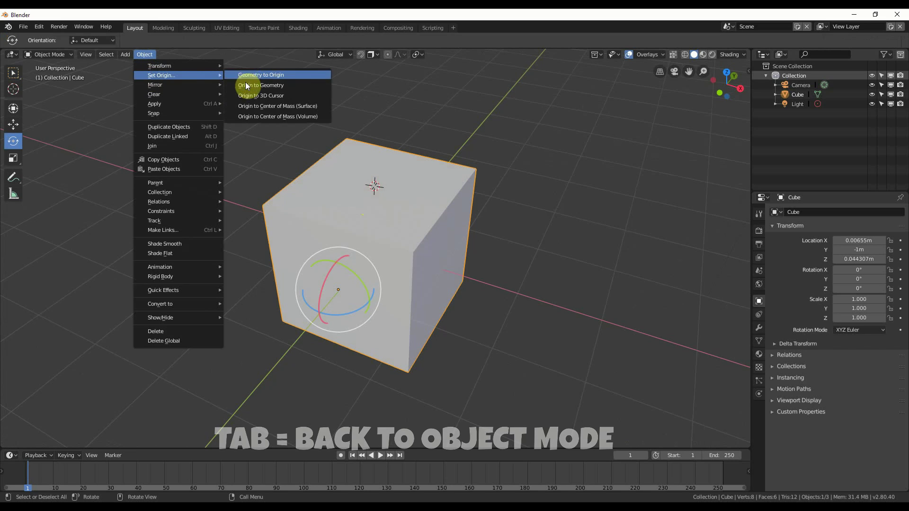
mouse_move(161, 75)
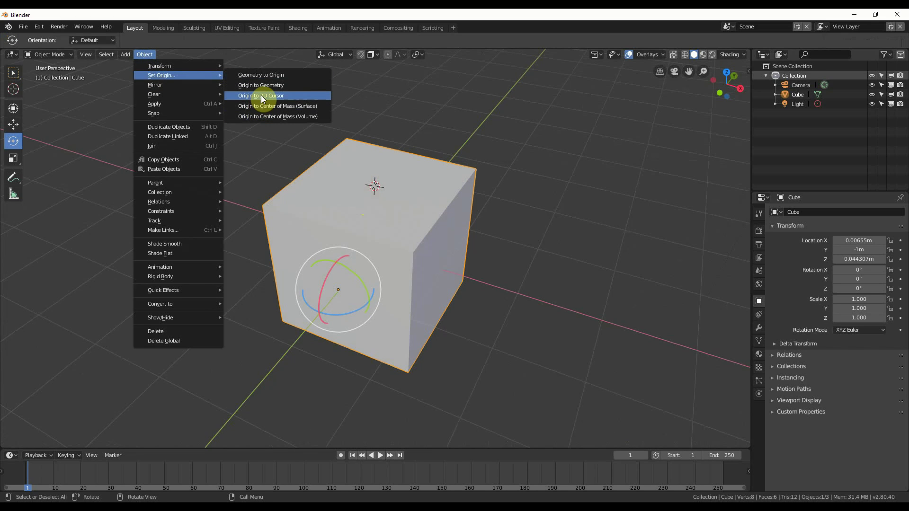
click(261, 96)
mouse_move(430, 216)
middle_down()
mouse_move(395, 216)
mouse_move(421, 198)
mouse_move(425, 211)
mouse_move(295, 222)
middle_up()
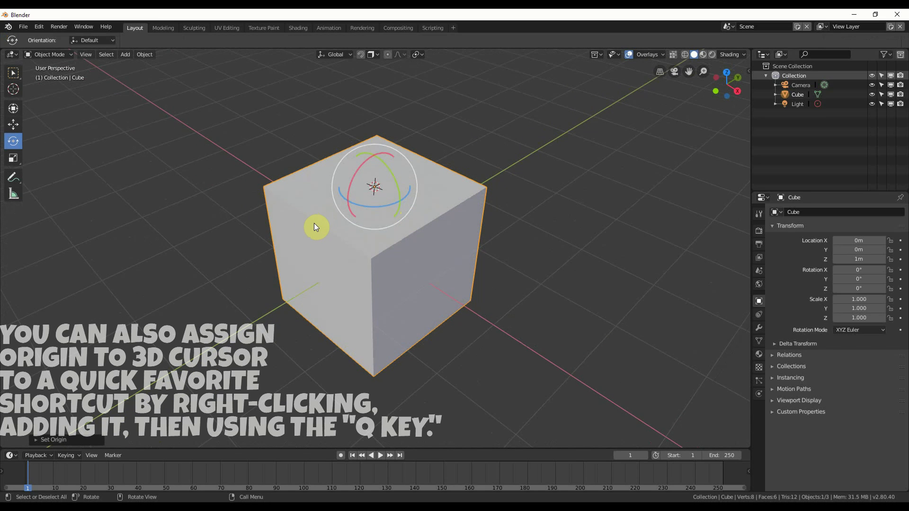
In Edit Mode select the upper left edge and snap the 3D cursor to its midpoint
key(Tab)
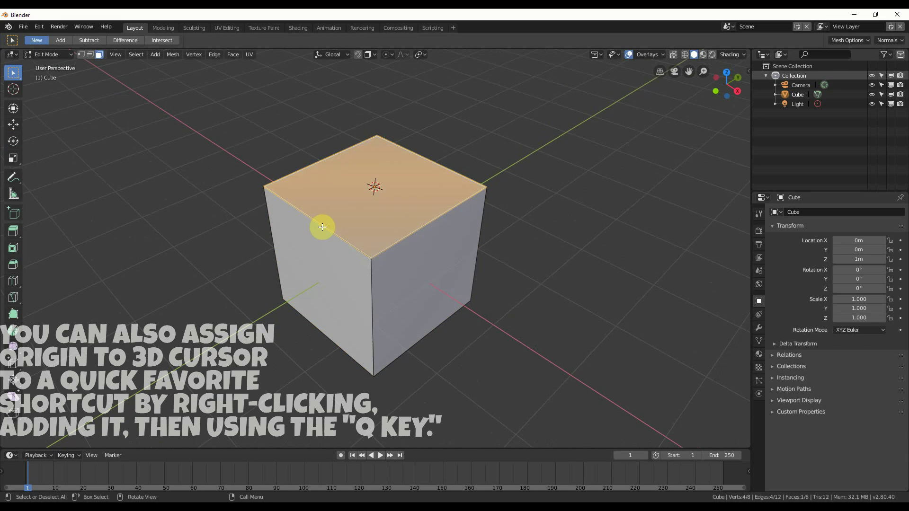
shift+click(90, 54)
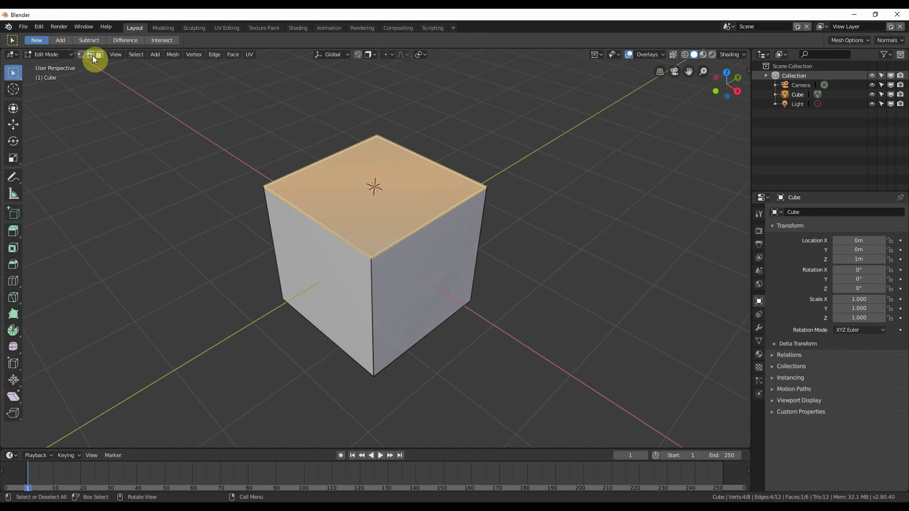
click(308, 213)
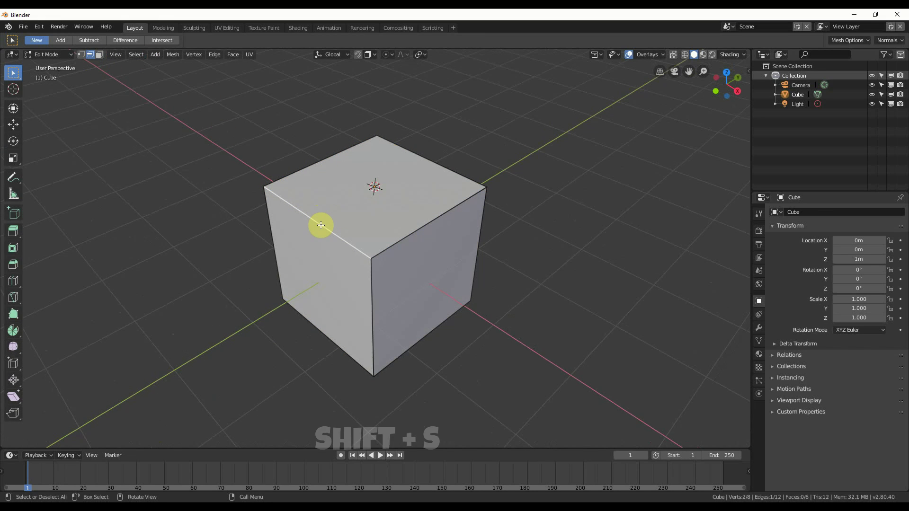
key(shift+s)
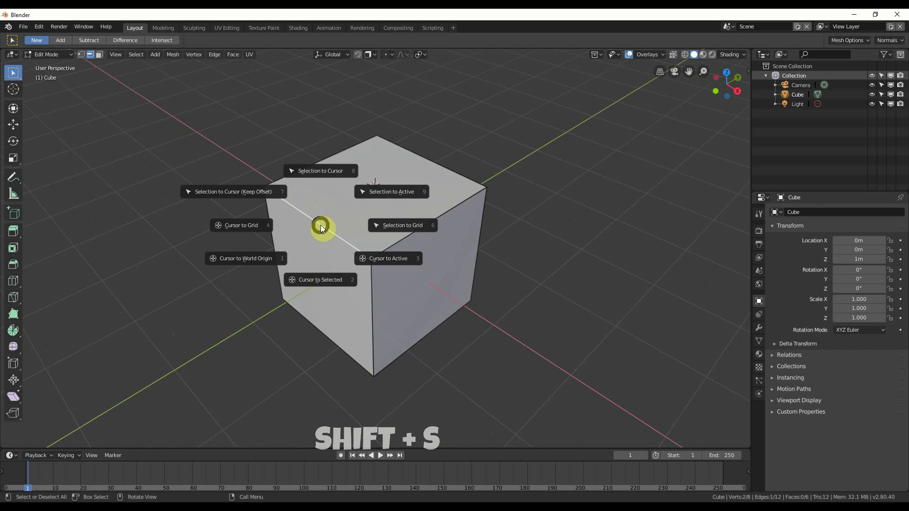
click(323, 277)
mouse_move(322, 277)
middle_down()
mouse_move(355, 251)
mouse_move(354, 222)
middle_up()
Set the cube's origin to the edge-midpoint cursor, test a rotation around it and cancel it
key(Tab)
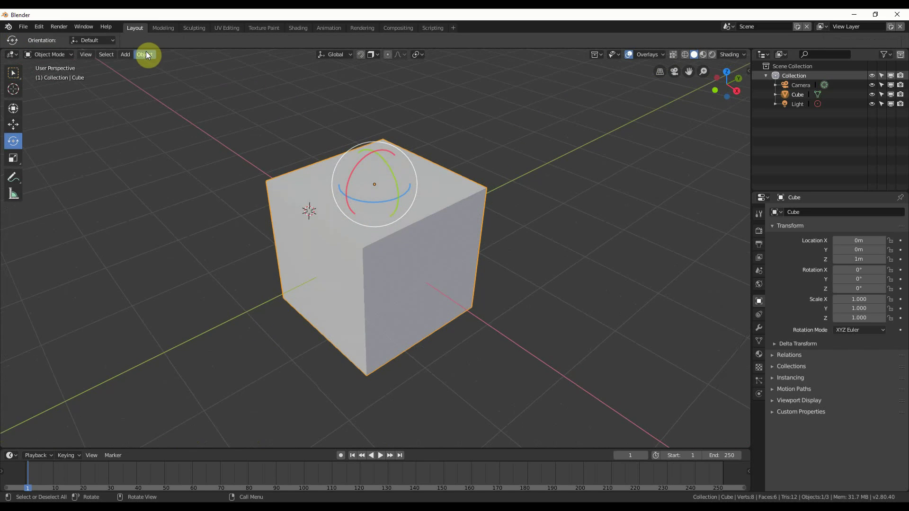
click(145, 54)
mouse_move(161, 74)
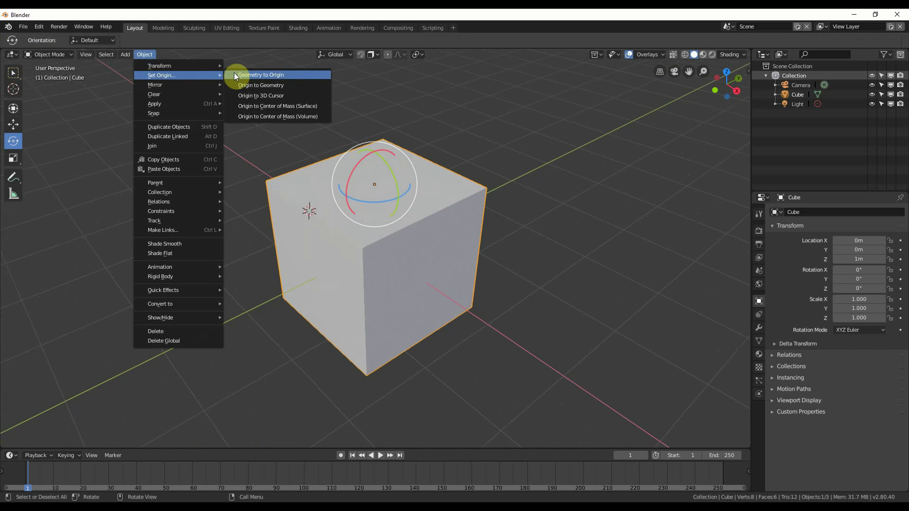
click(258, 95)
mouse_move(297, 194)
mouse_down()
mouse_move(280, 211)
mouse_move(286, 199)
mouse_up()
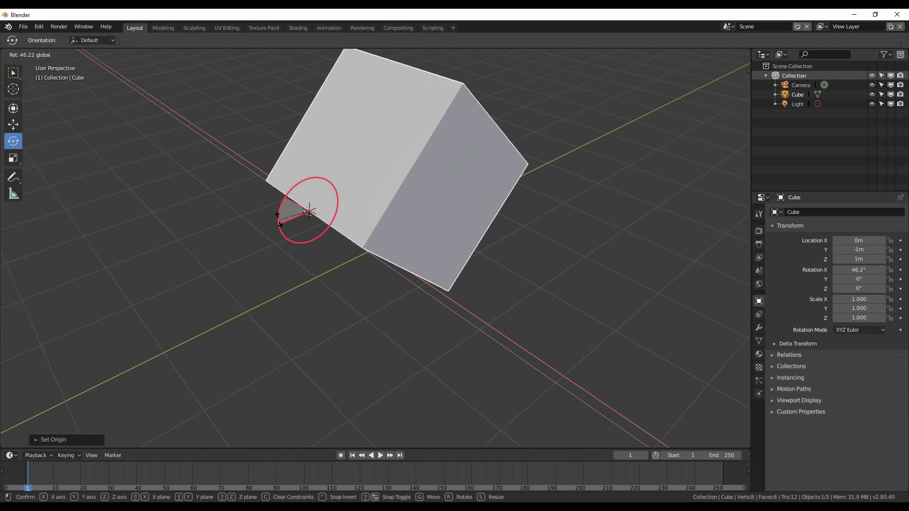
right_click(287, 199)
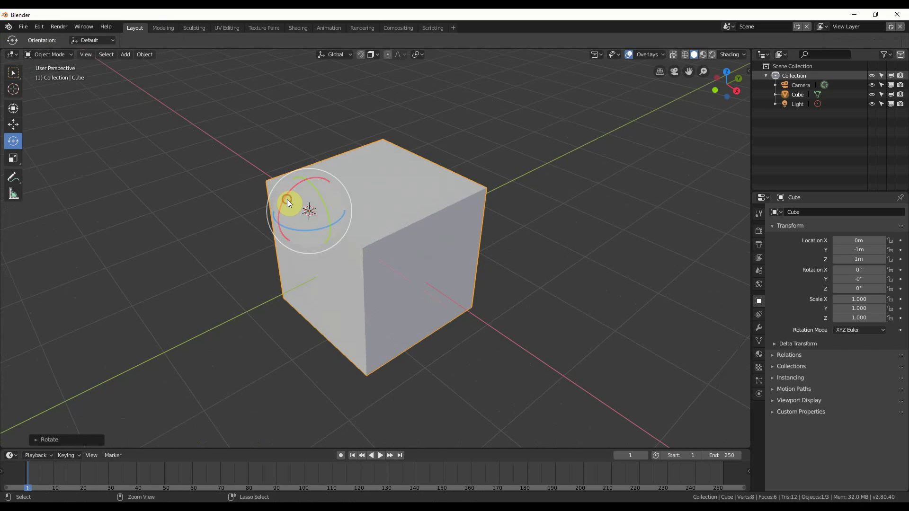
Snap the 3D cursor to the world origin via Shift+S, then deselect and reselect the cube
key(shift+s)
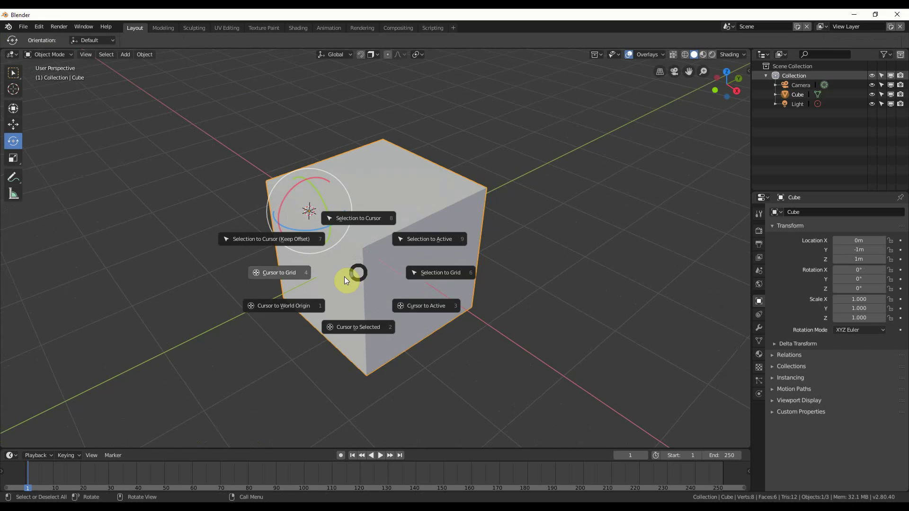
click(294, 306)
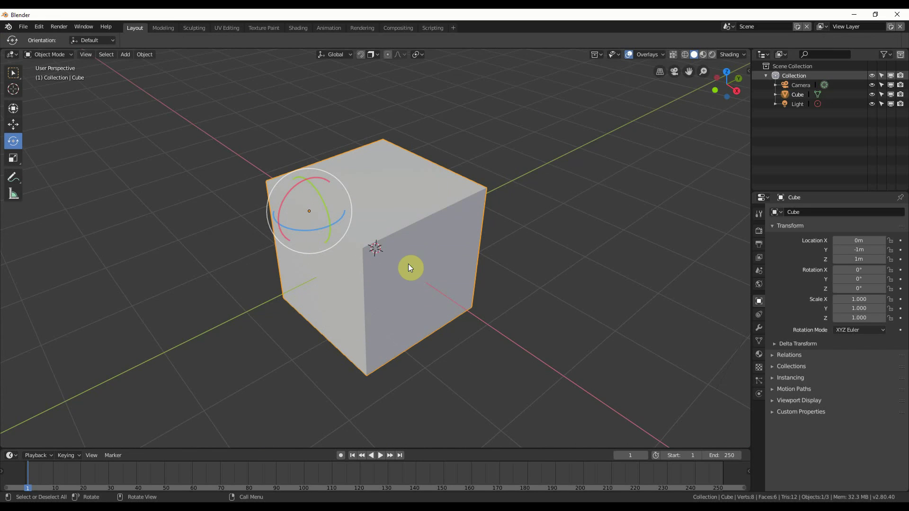
middle_drag(405, 264, 397, 260)
click(507, 156)
click(426, 190)
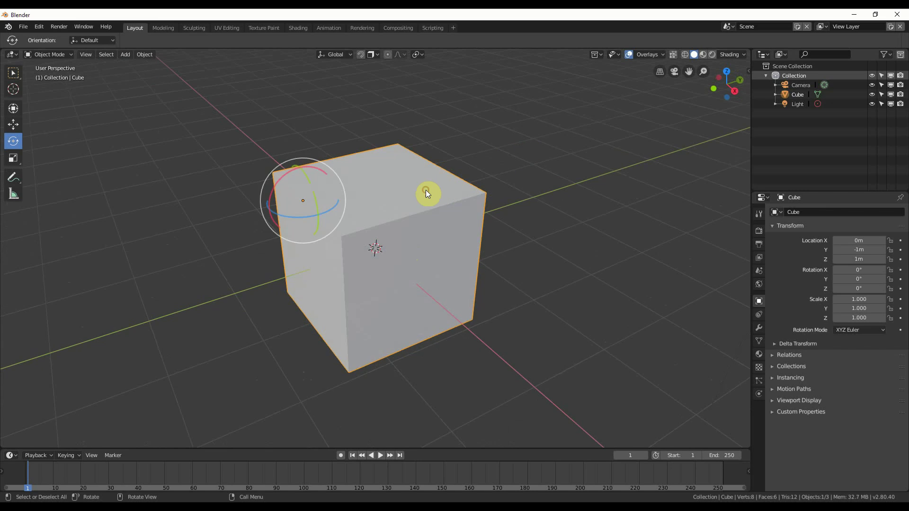
middle_drag(339, 215, 333, 220)
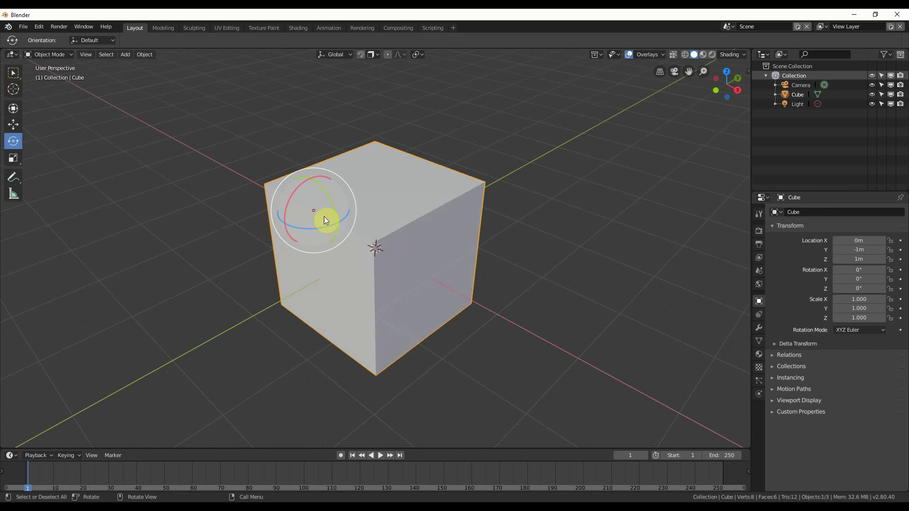
mouse_move(324, 220)
middle_down()
mouse_move(392, 218)
mouse_move(372, 217)
middle_up()
Try Gimbal and Local transform orientations, then settle back on Global
click(418, 56)
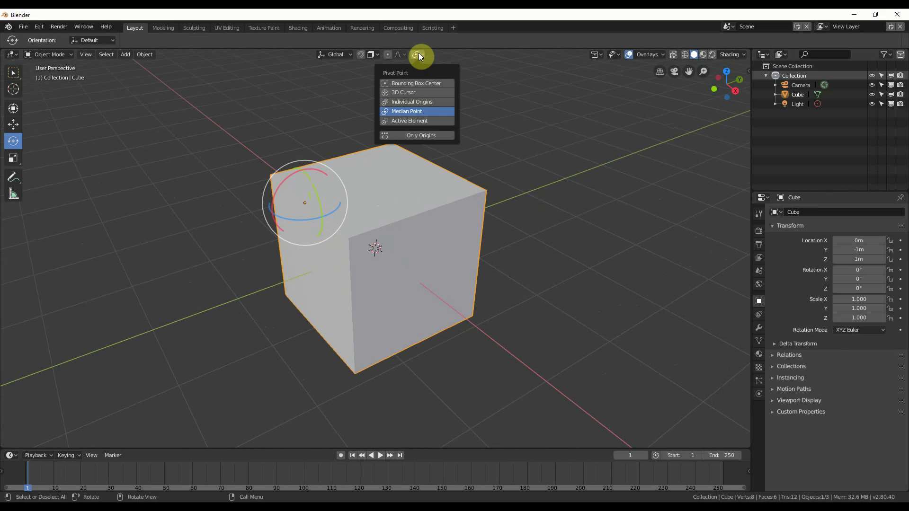
click(345, 54)
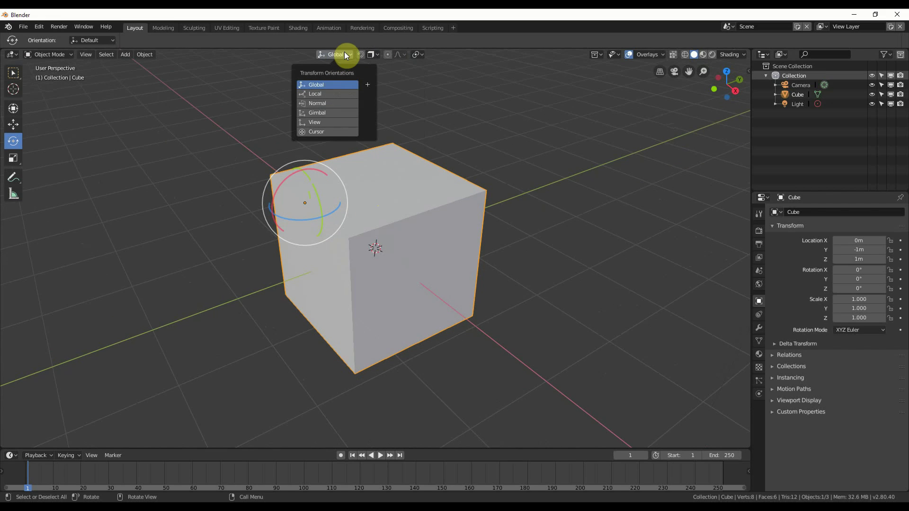
click(325, 122)
click(326, 103)
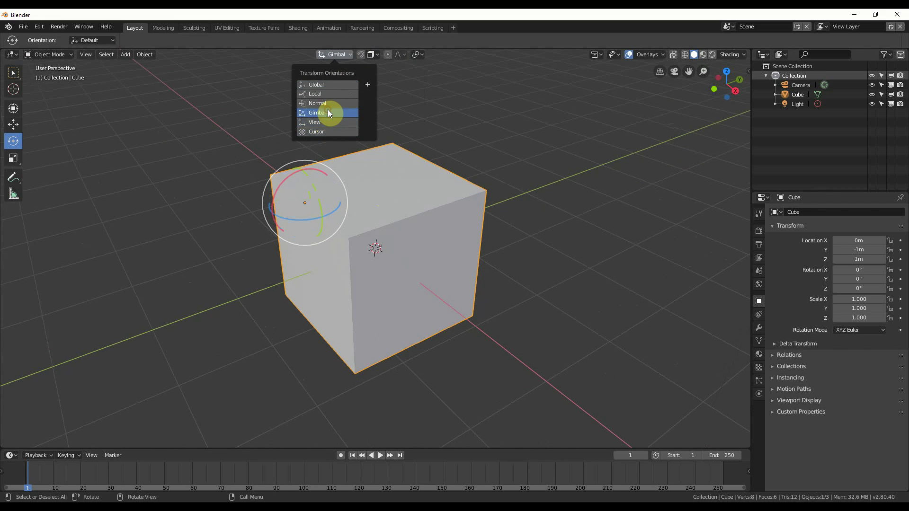
click(332, 84)
click(332, 91)
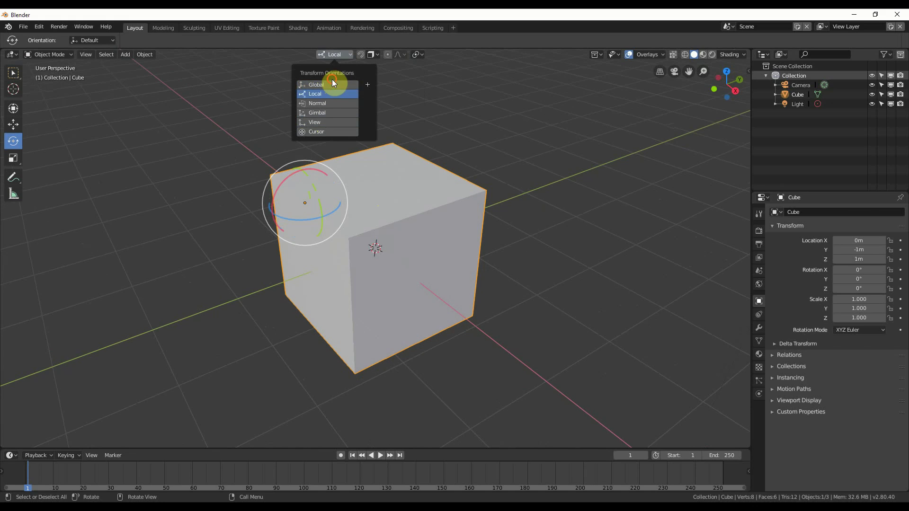
click(330, 86)
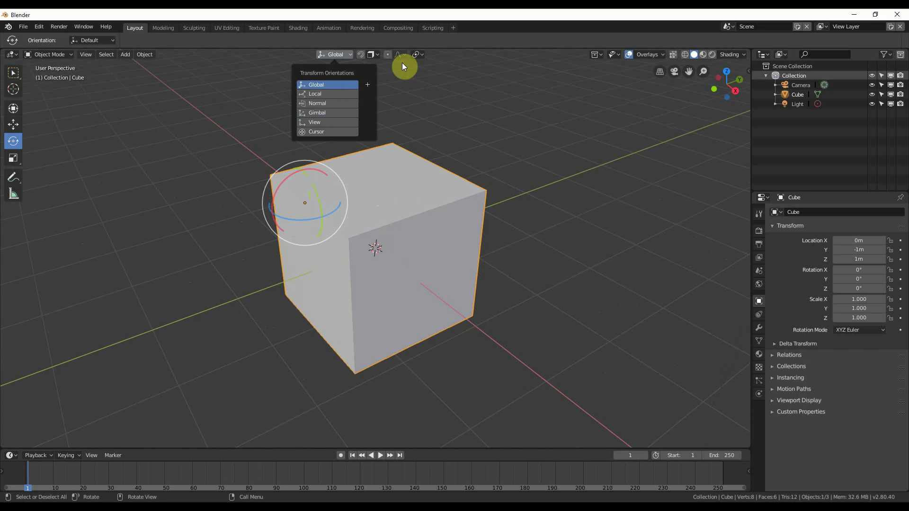
Set the pivot point to 3D Cursor, then change it to Active Element
click(421, 55)
click(416, 92)
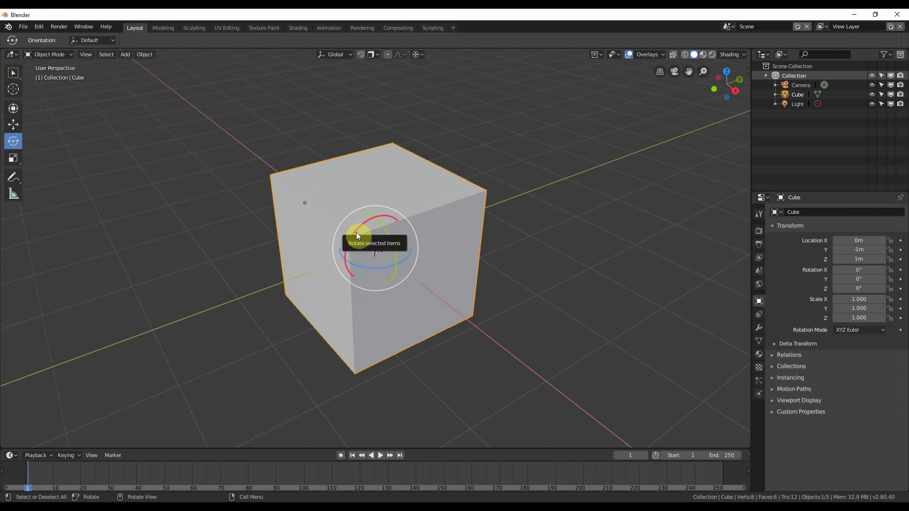
click(422, 56)
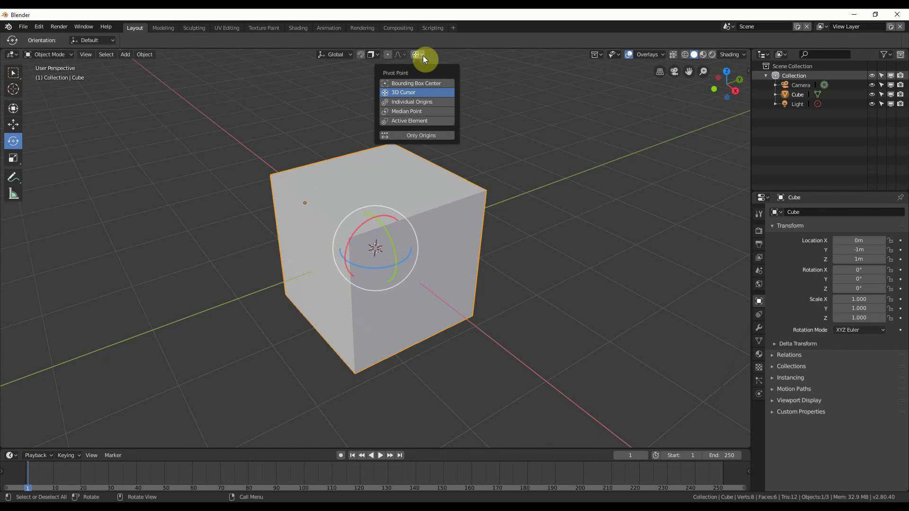
click(413, 120)
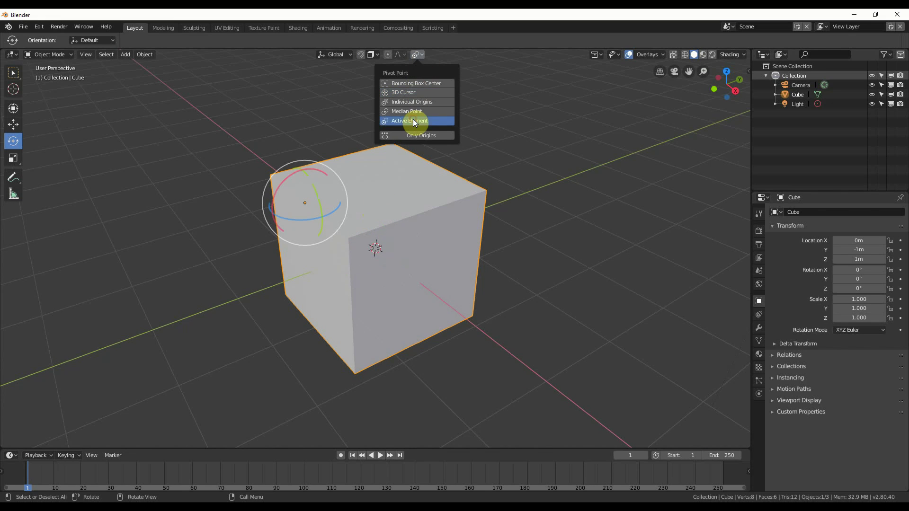
middle_drag(382, 221, 371, 209)
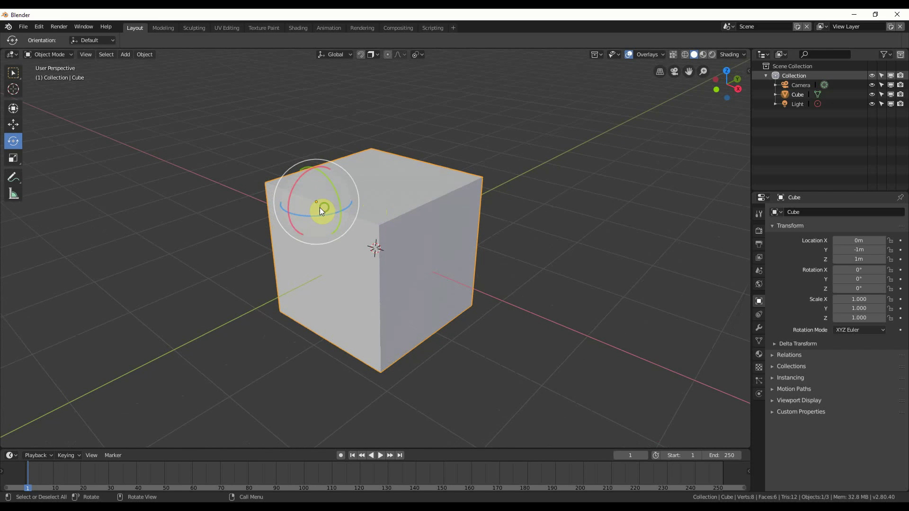
mouse_move(320, 207)
middle_down()
mouse_move(305, 198)
mouse_move(315, 205)
middle_up()
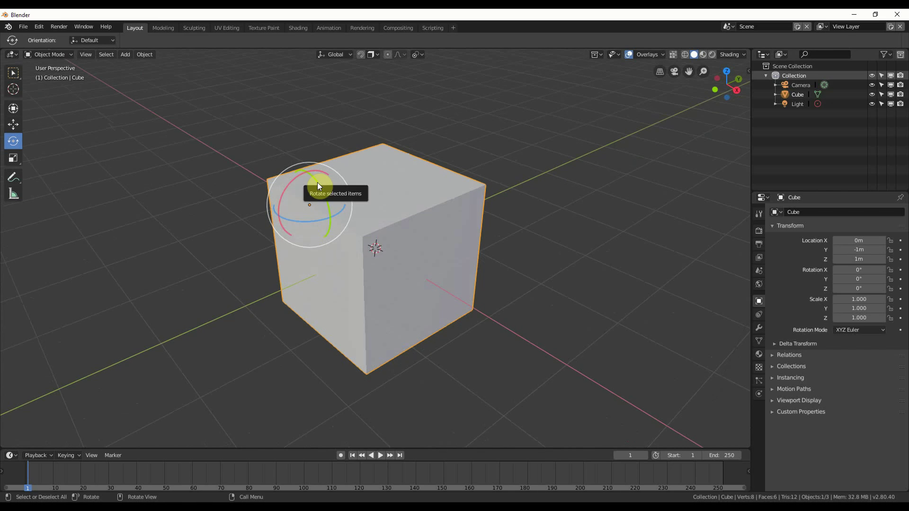
middle_drag(316, 207, 305, 207)
drag(278, 188, 266, 221)
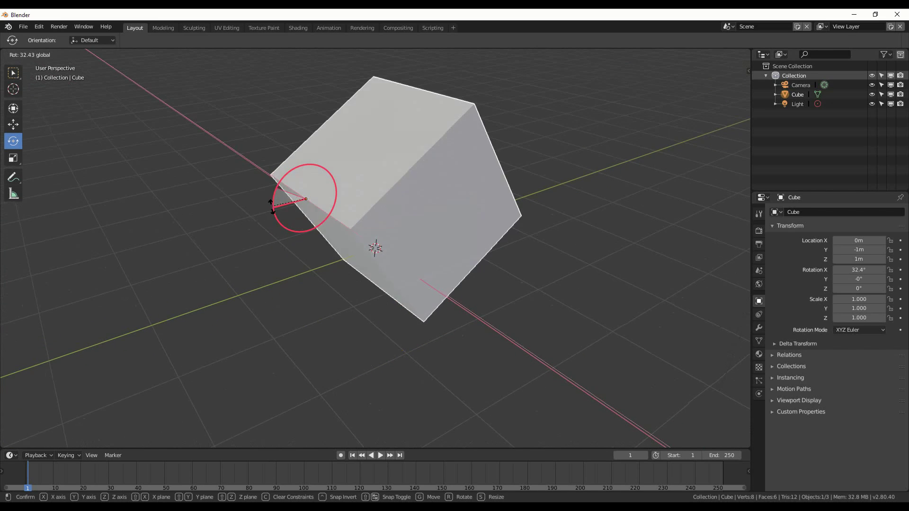
right_click(266, 223)
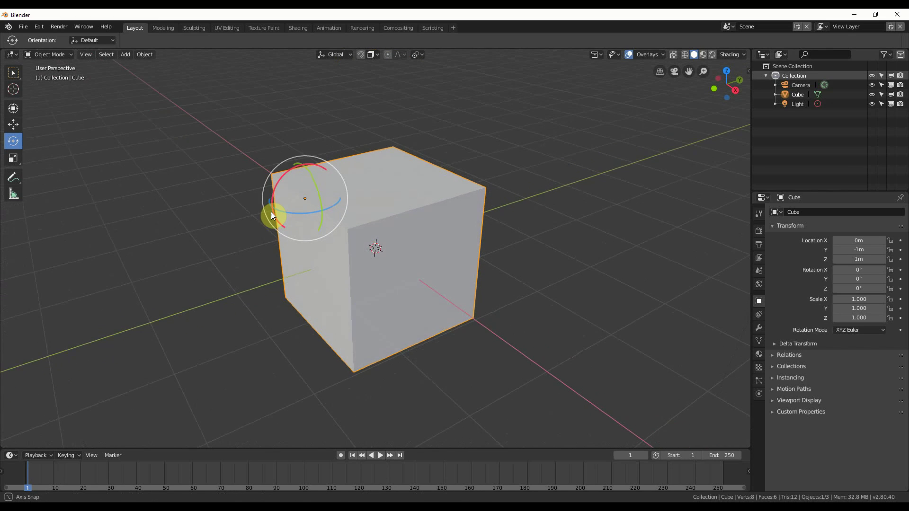
middle_drag(272, 211, 274, 223)
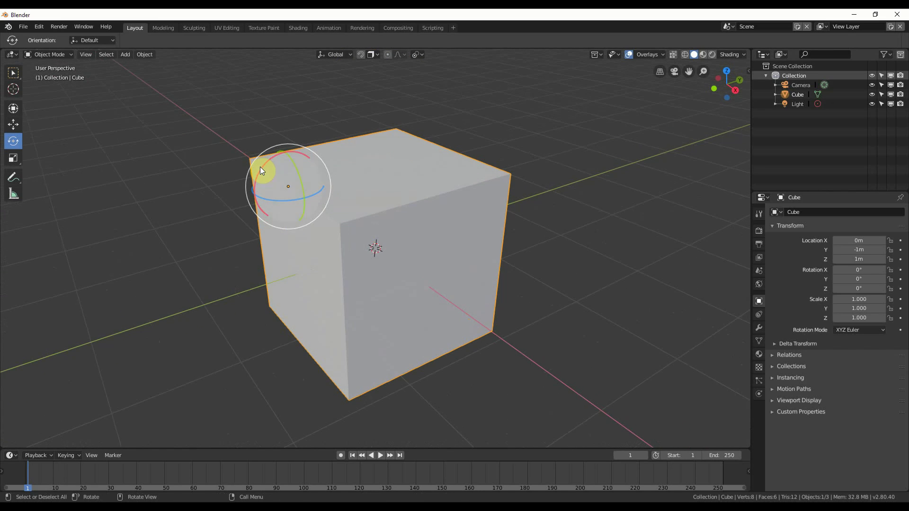
drag(268, 162, 256, 186)
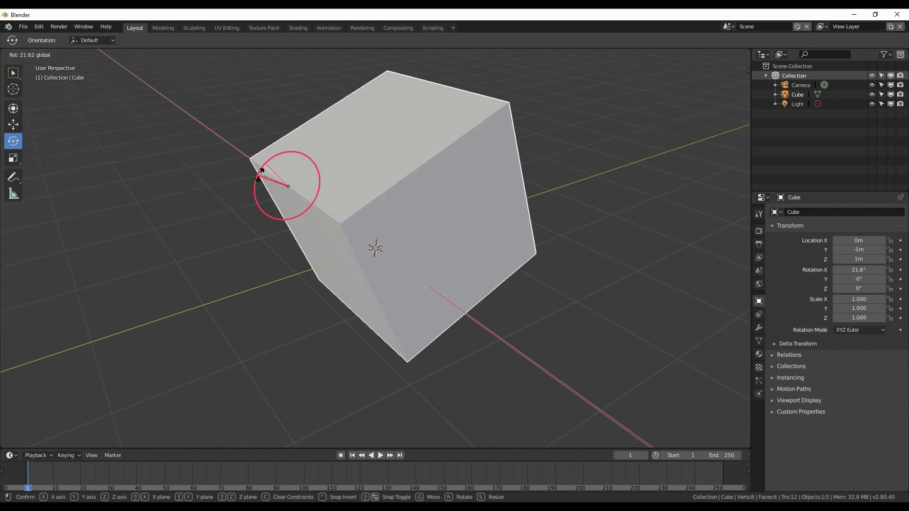
right_click(255, 186)
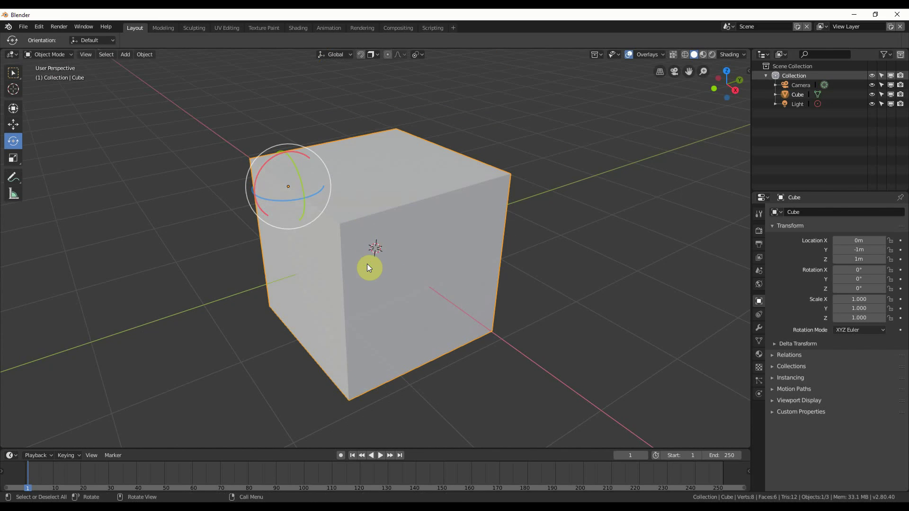
middle_drag(367, 264, 371, 267)
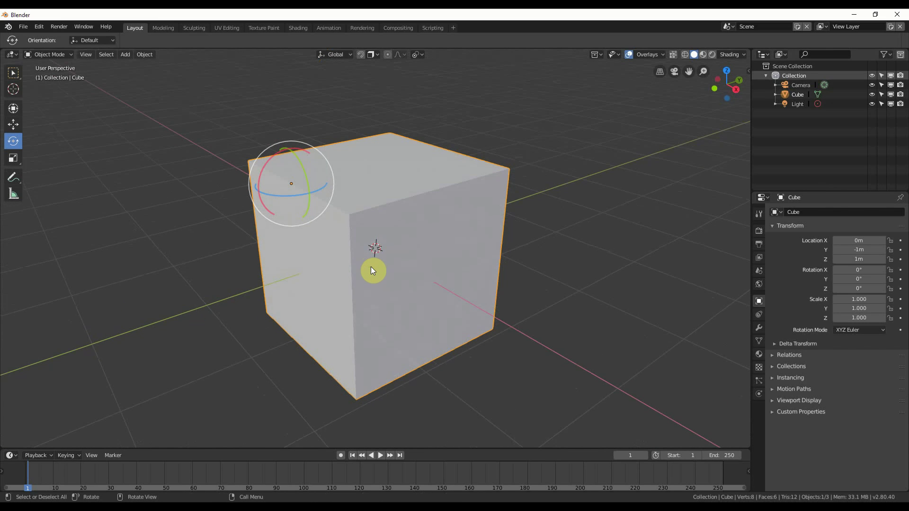